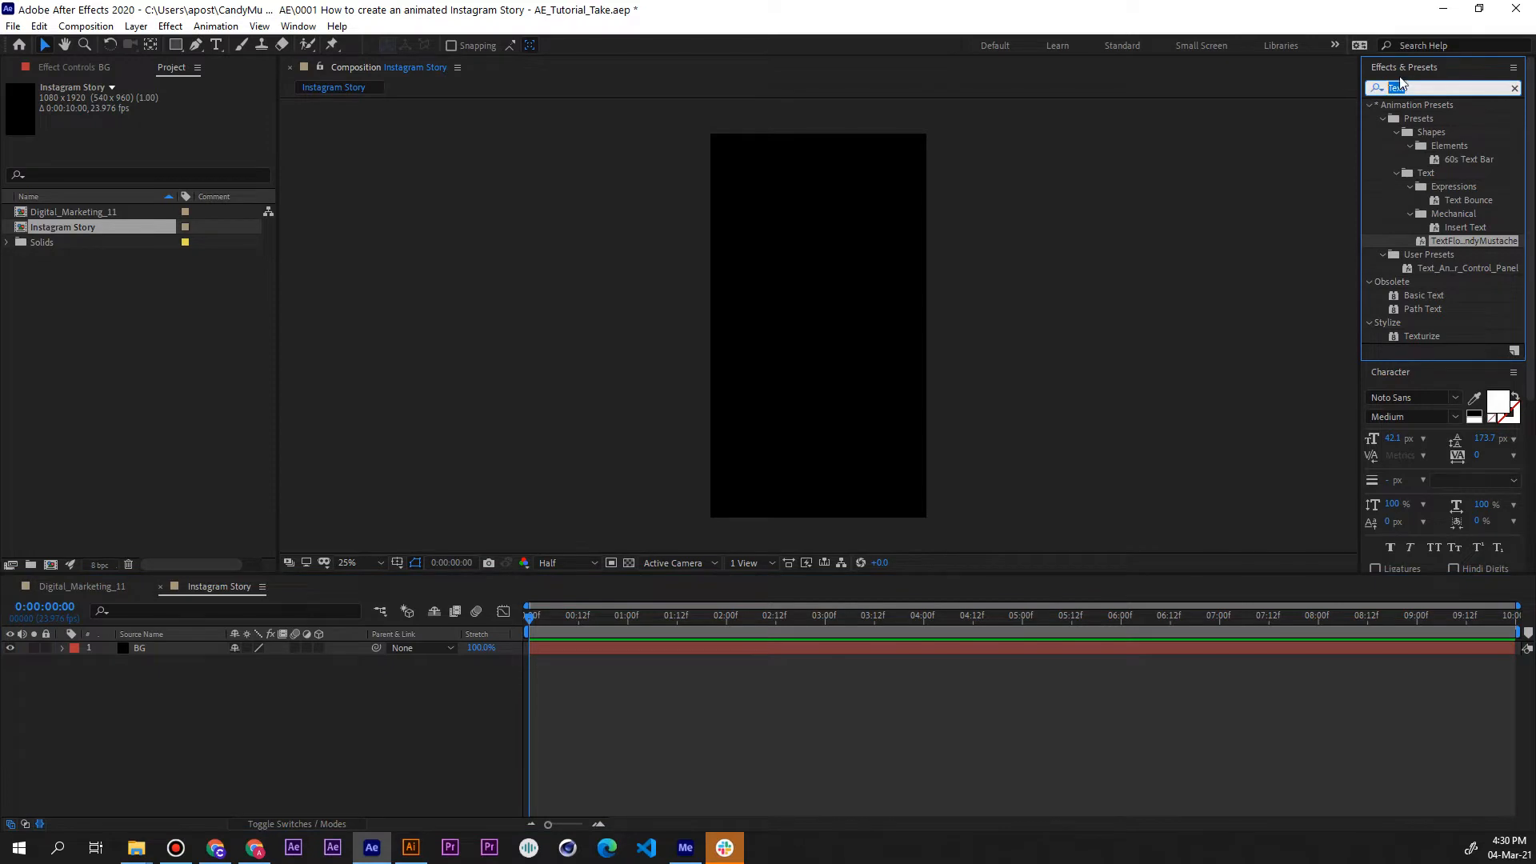
Apply a Fill effect to the BG layer and colour it 25006E, matching the Background colour of Control_Panel in Digital_Marketing_11.
text(fill)
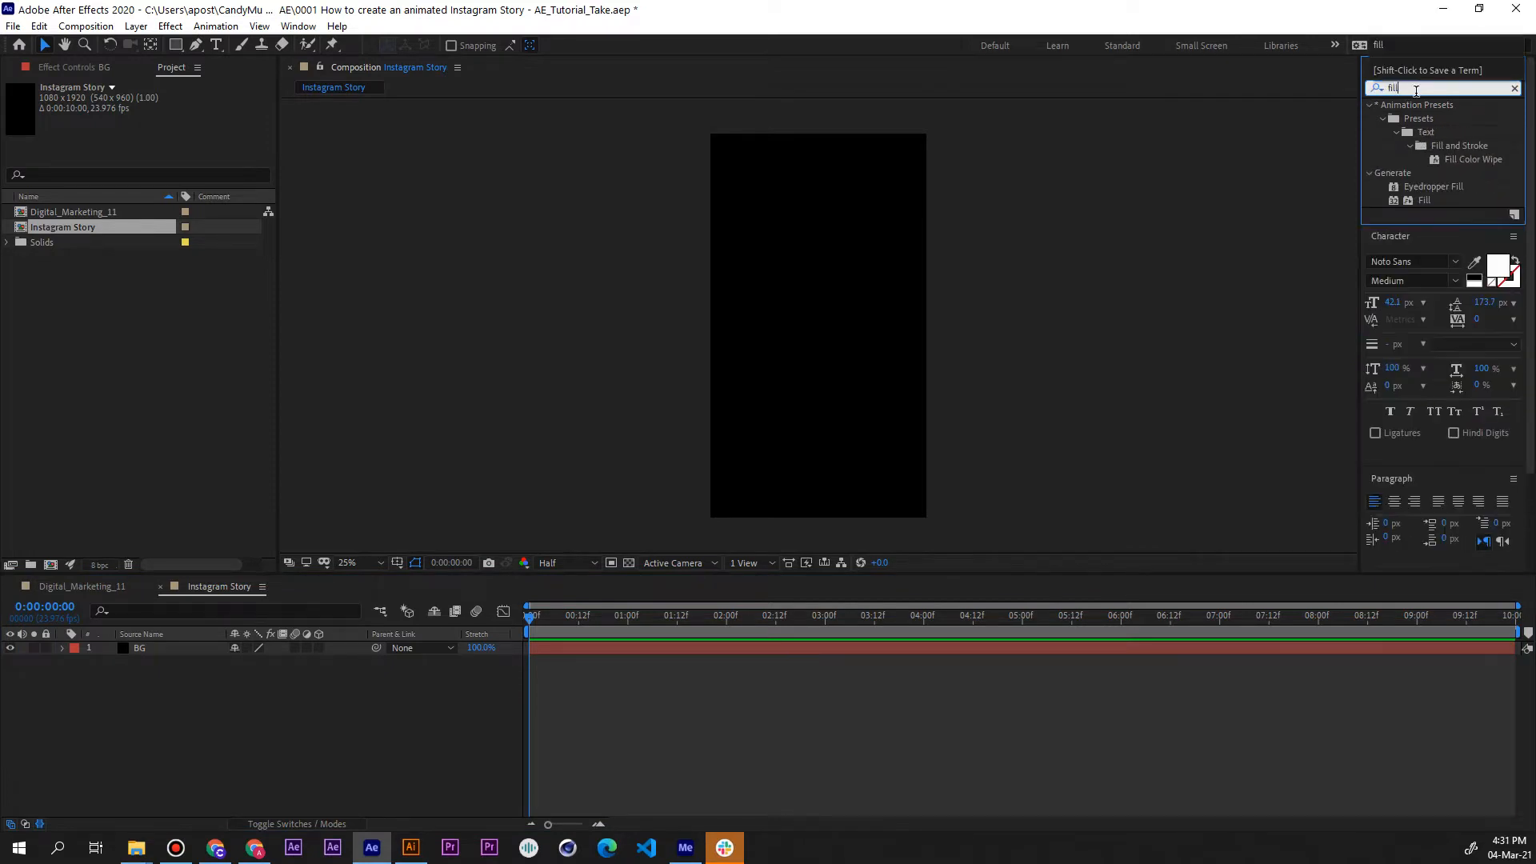
drag(1425, 201, 162, 652)
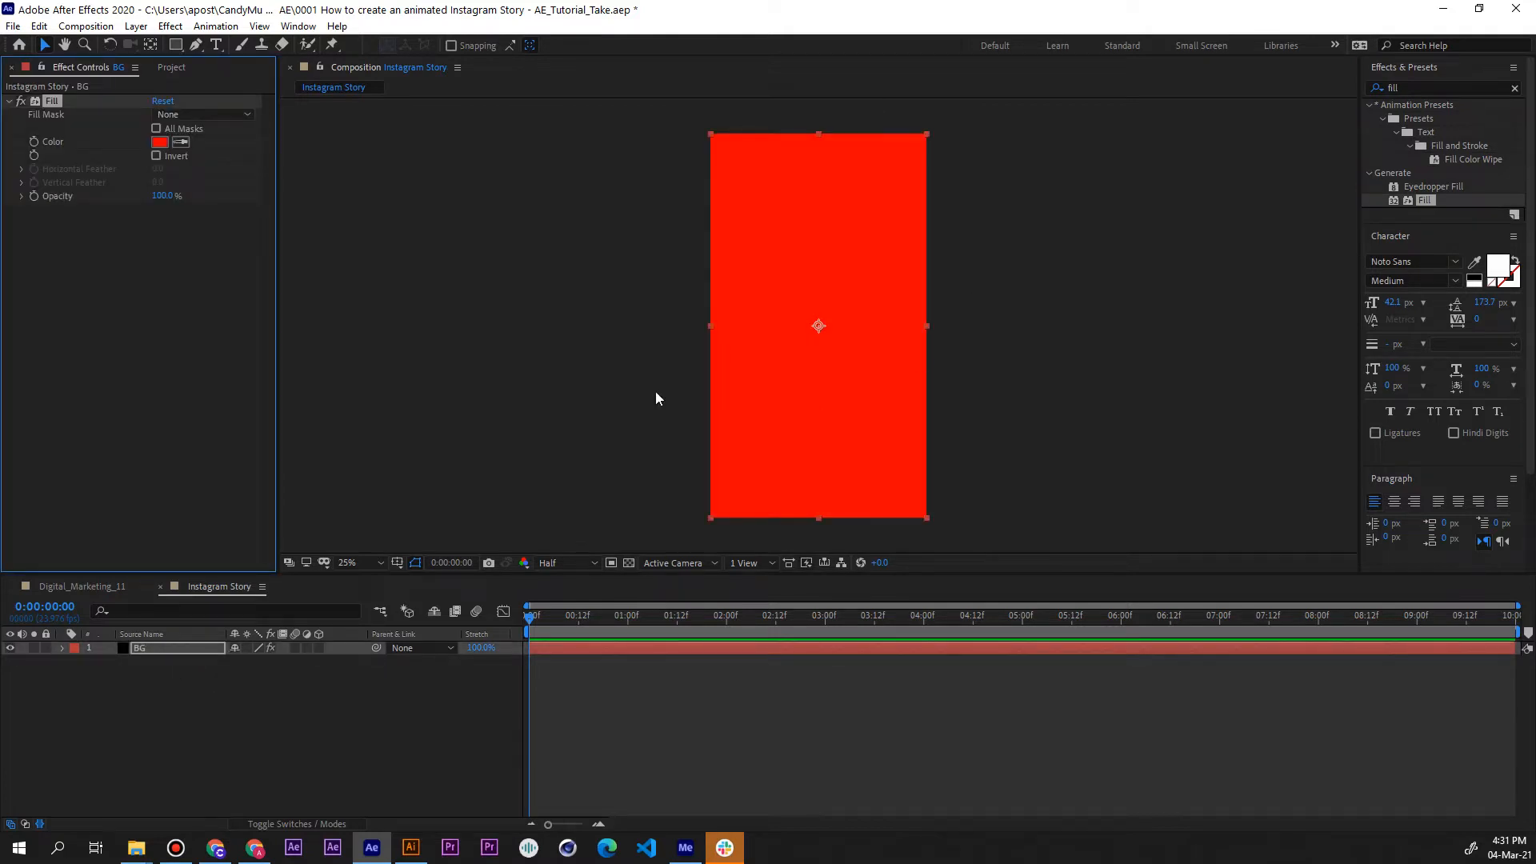
click(104, 587)
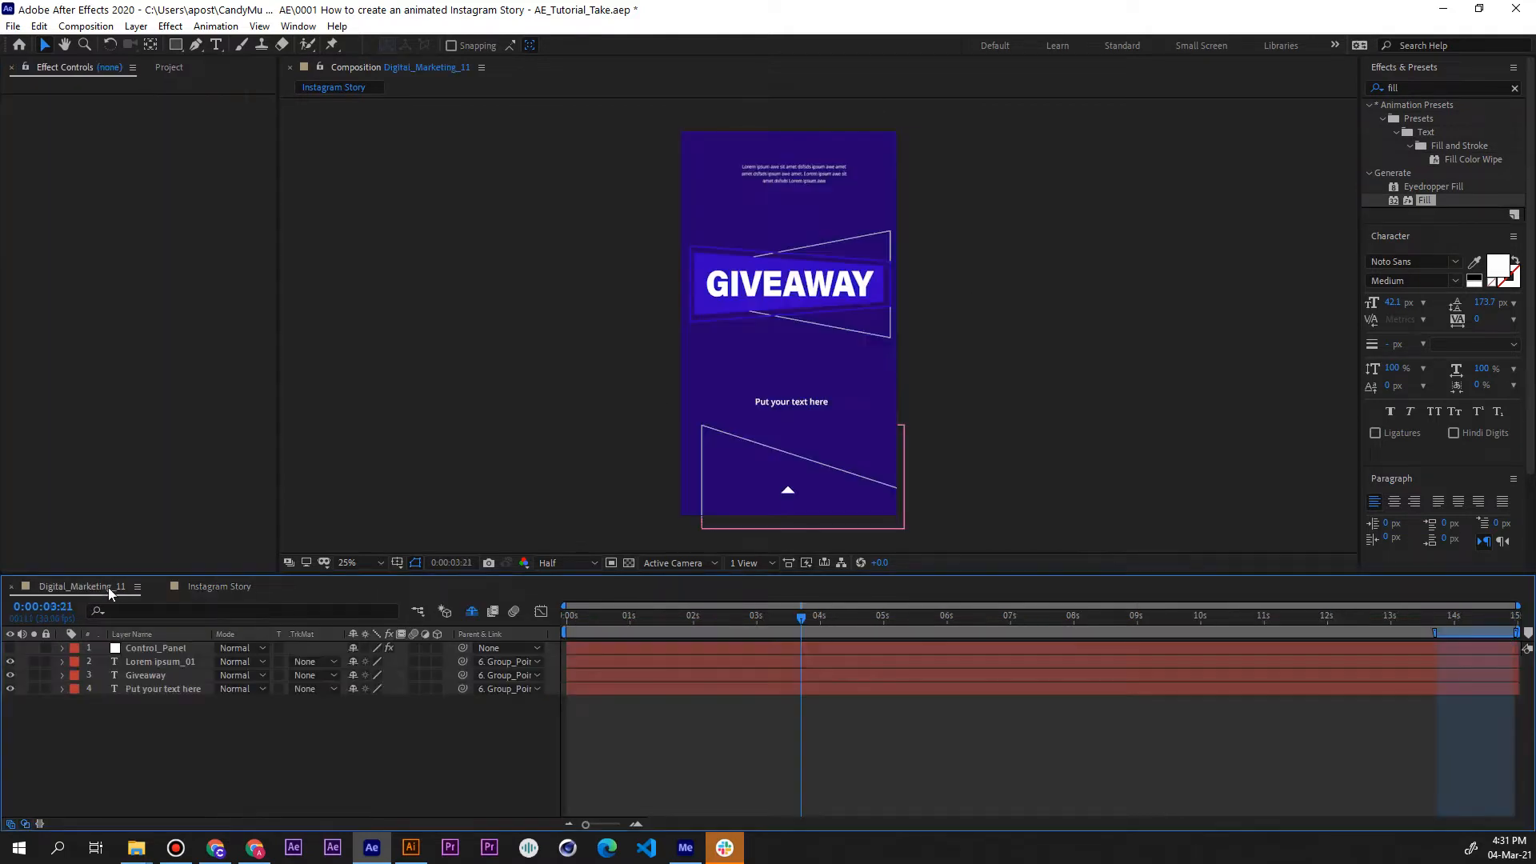
click(161, 649)
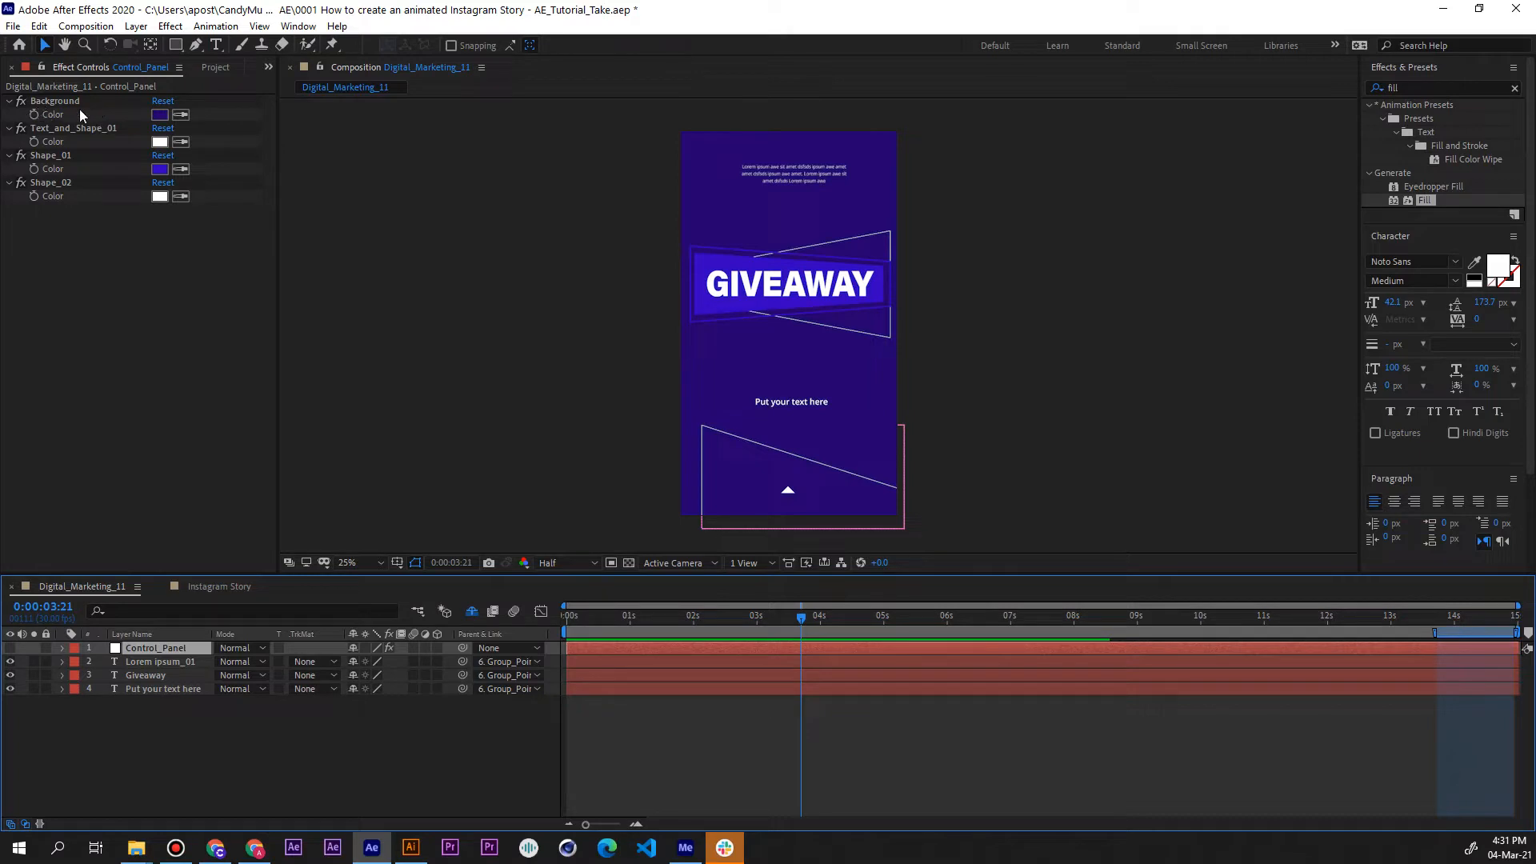
click(160, 114)
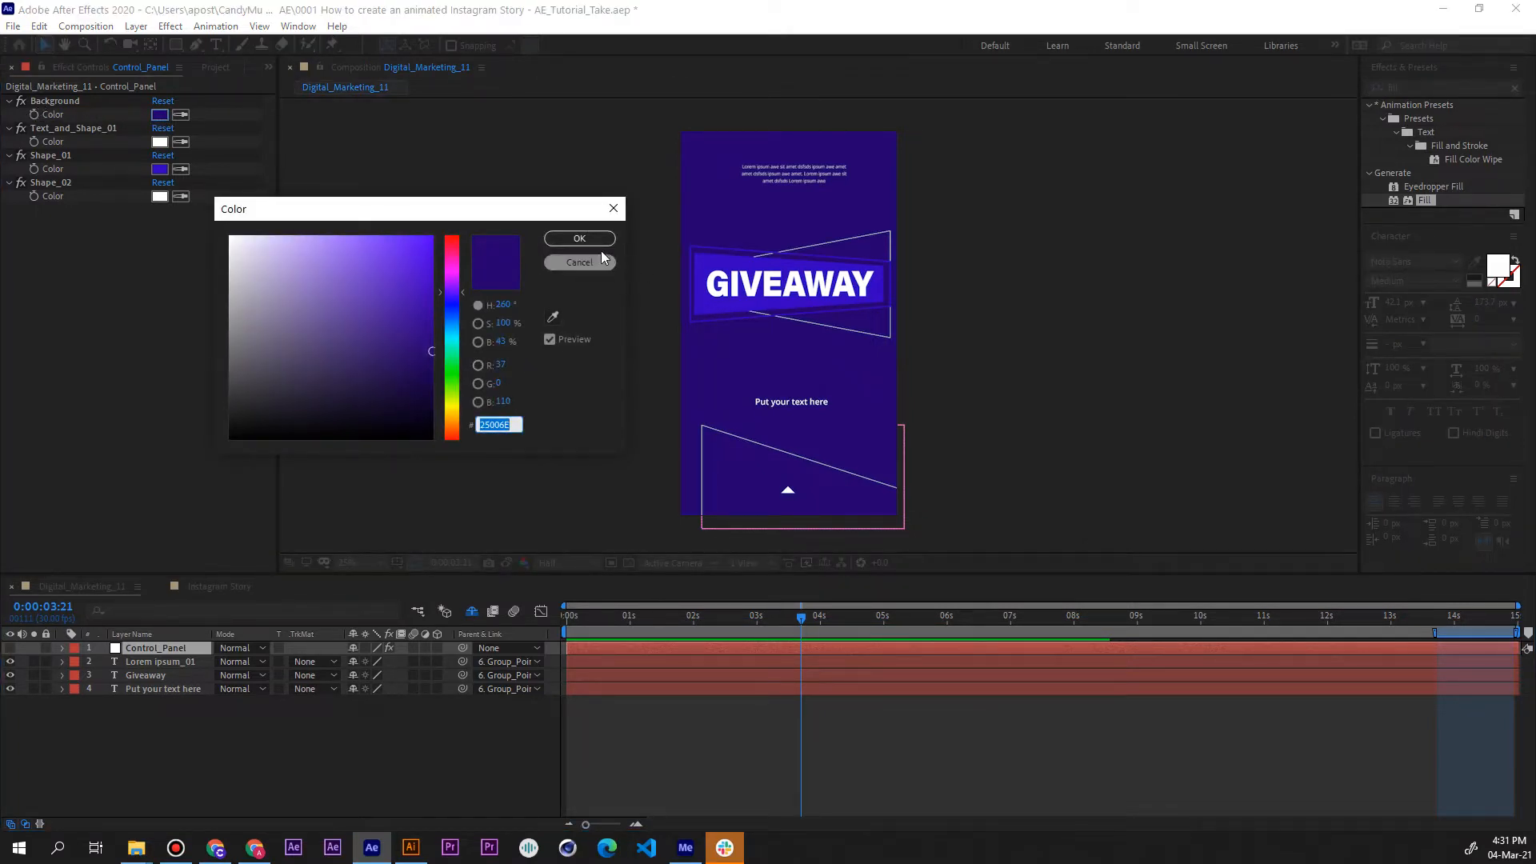
click(569, 238)
click(200, 588)
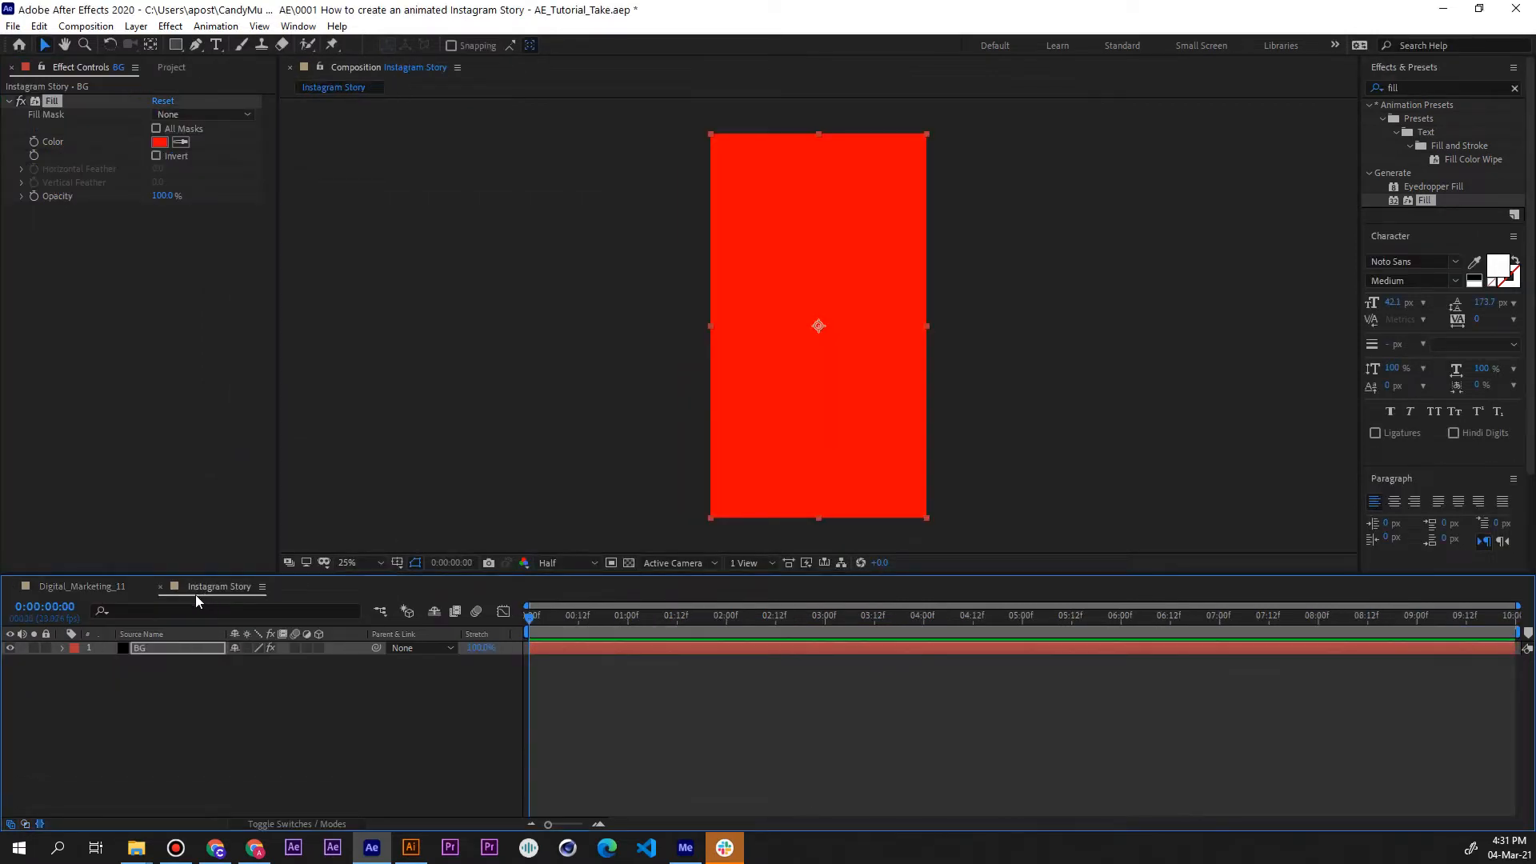
click(150, 649)
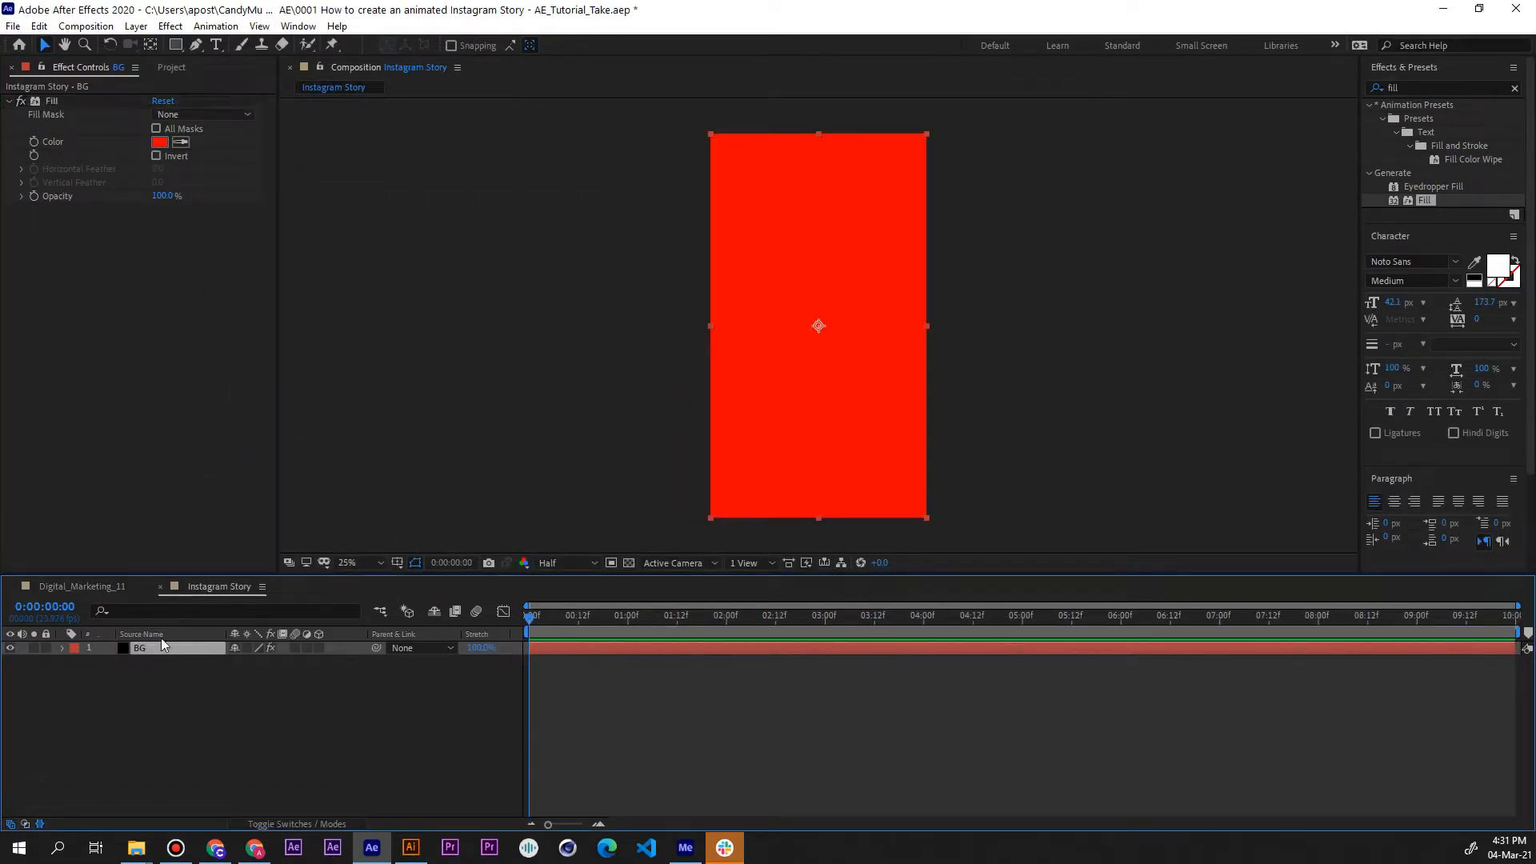
click(159, 143)
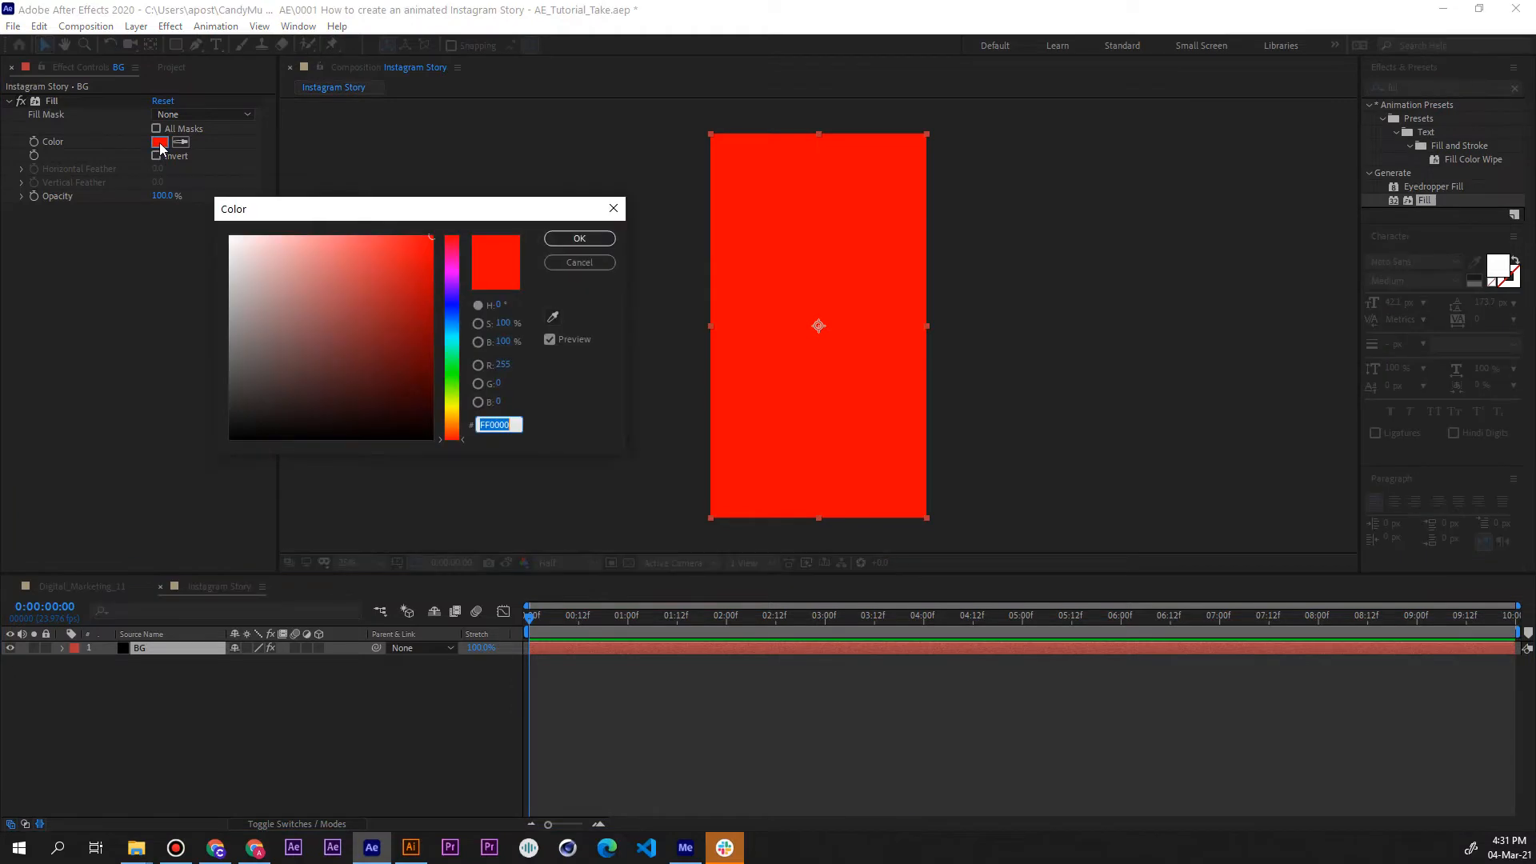
text(25006E)
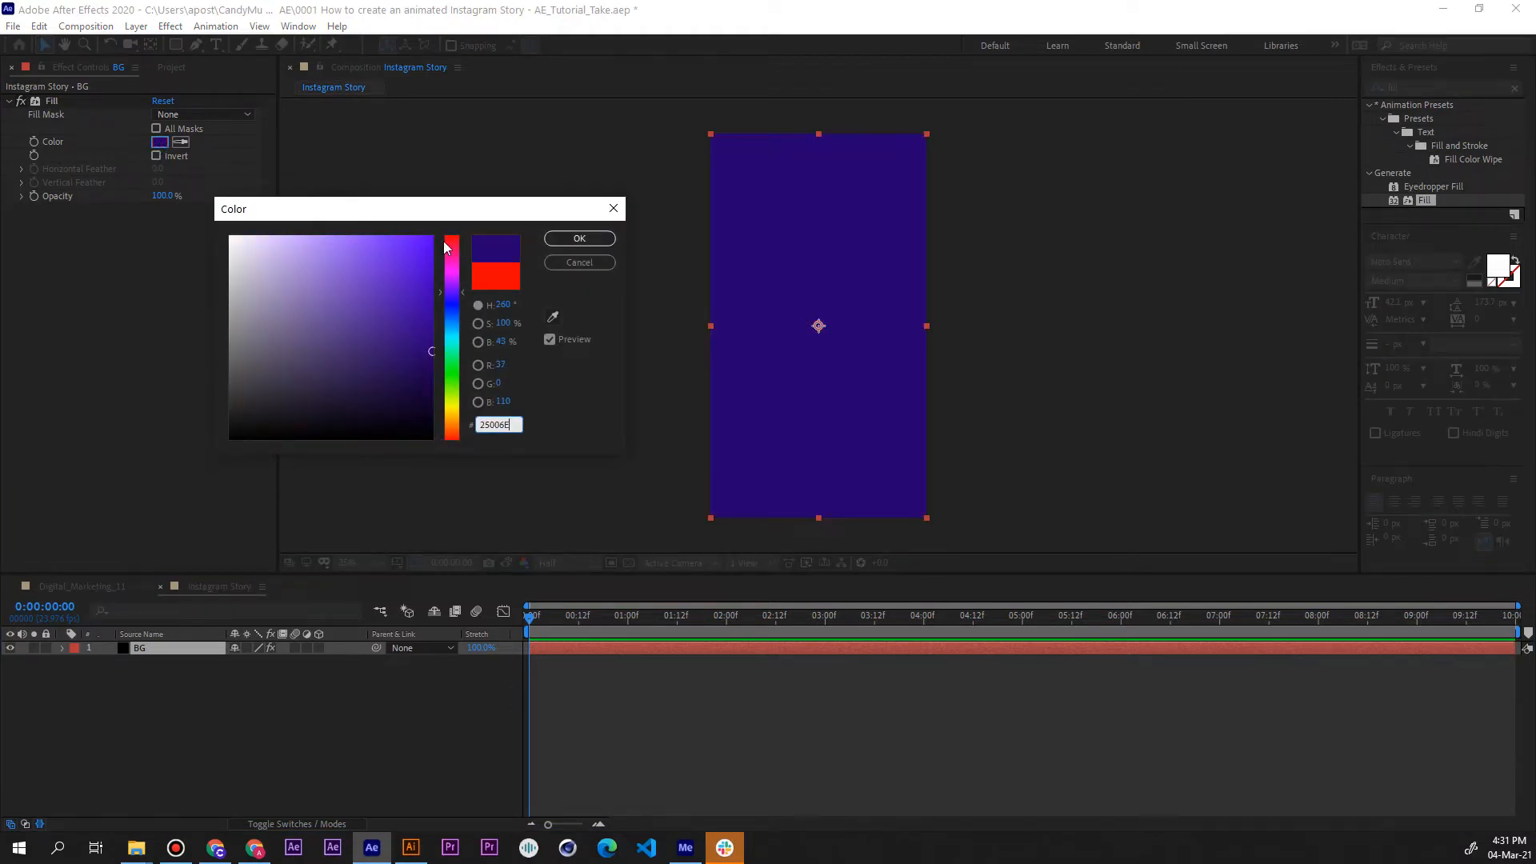
click(577, 238)
click(986, 350)
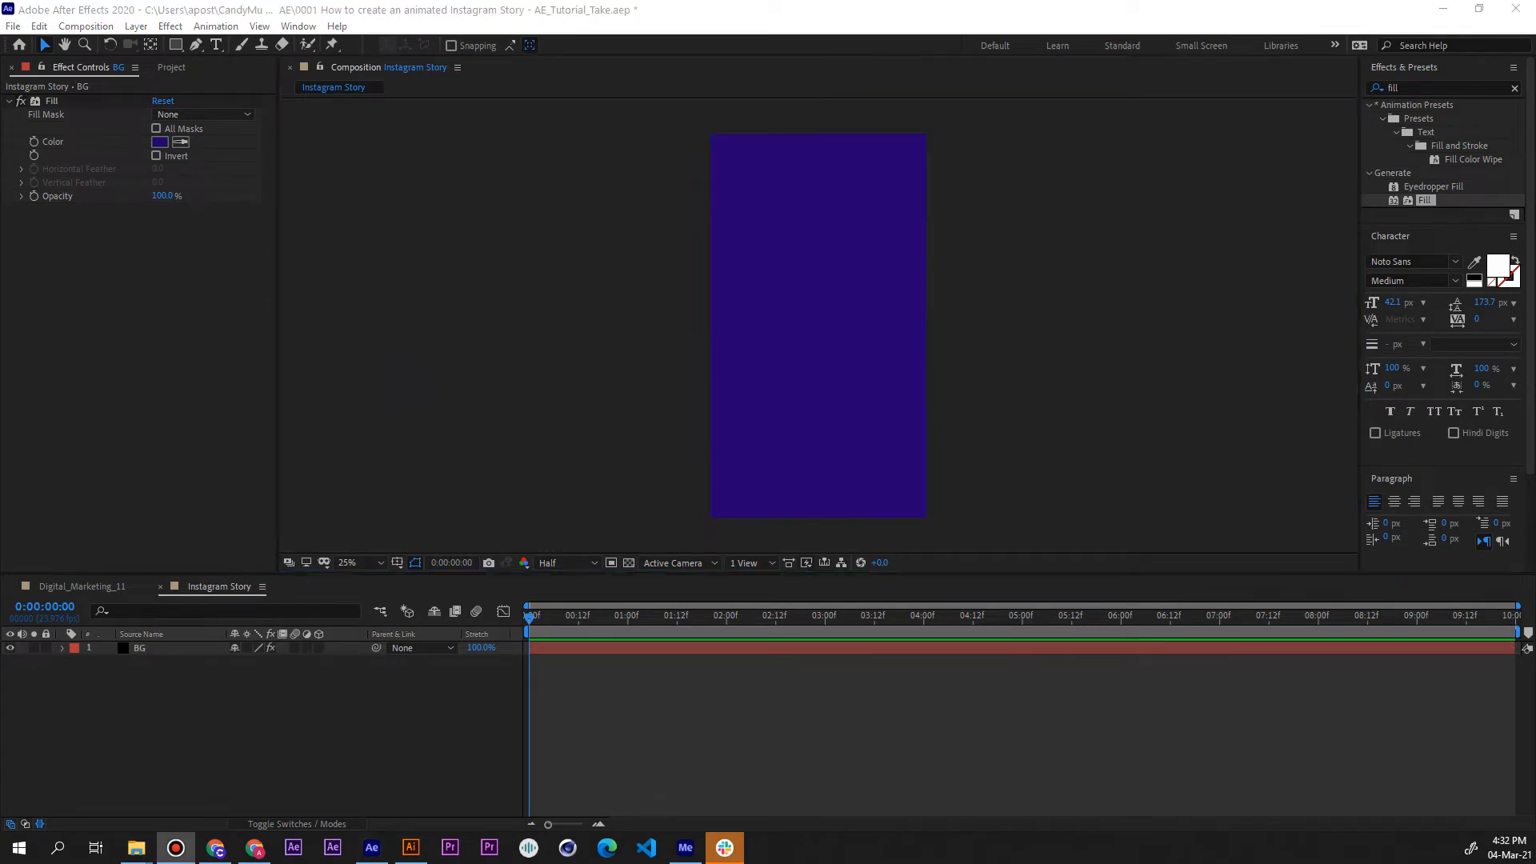
Add the text GIVEAWAY to the Instagram Story composition in Acumin Pro Wide Black with a vertical scale of 131%.
click(94, 586)
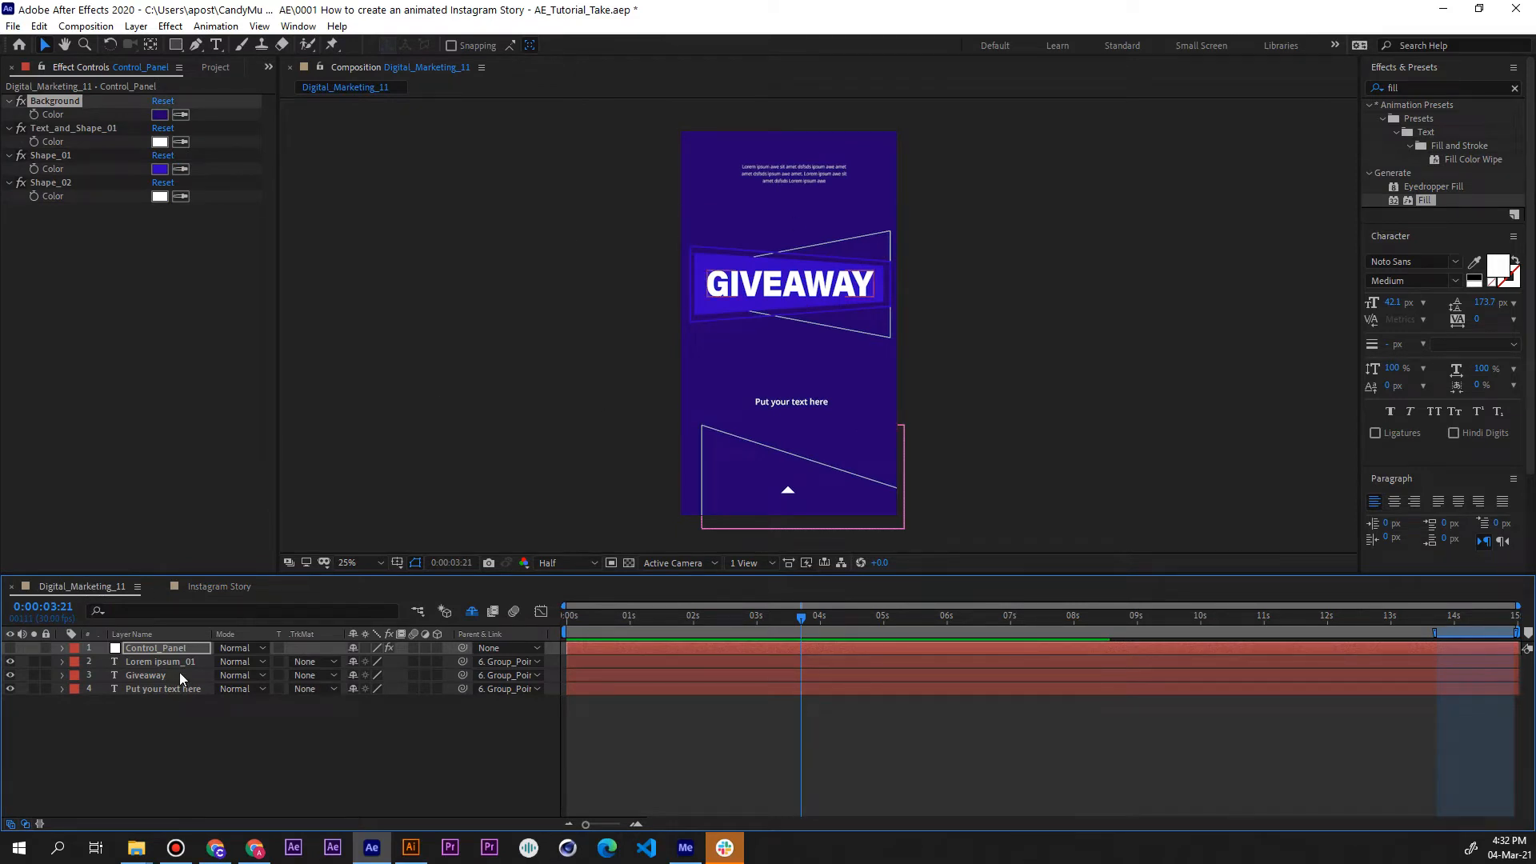
click(156, 676)
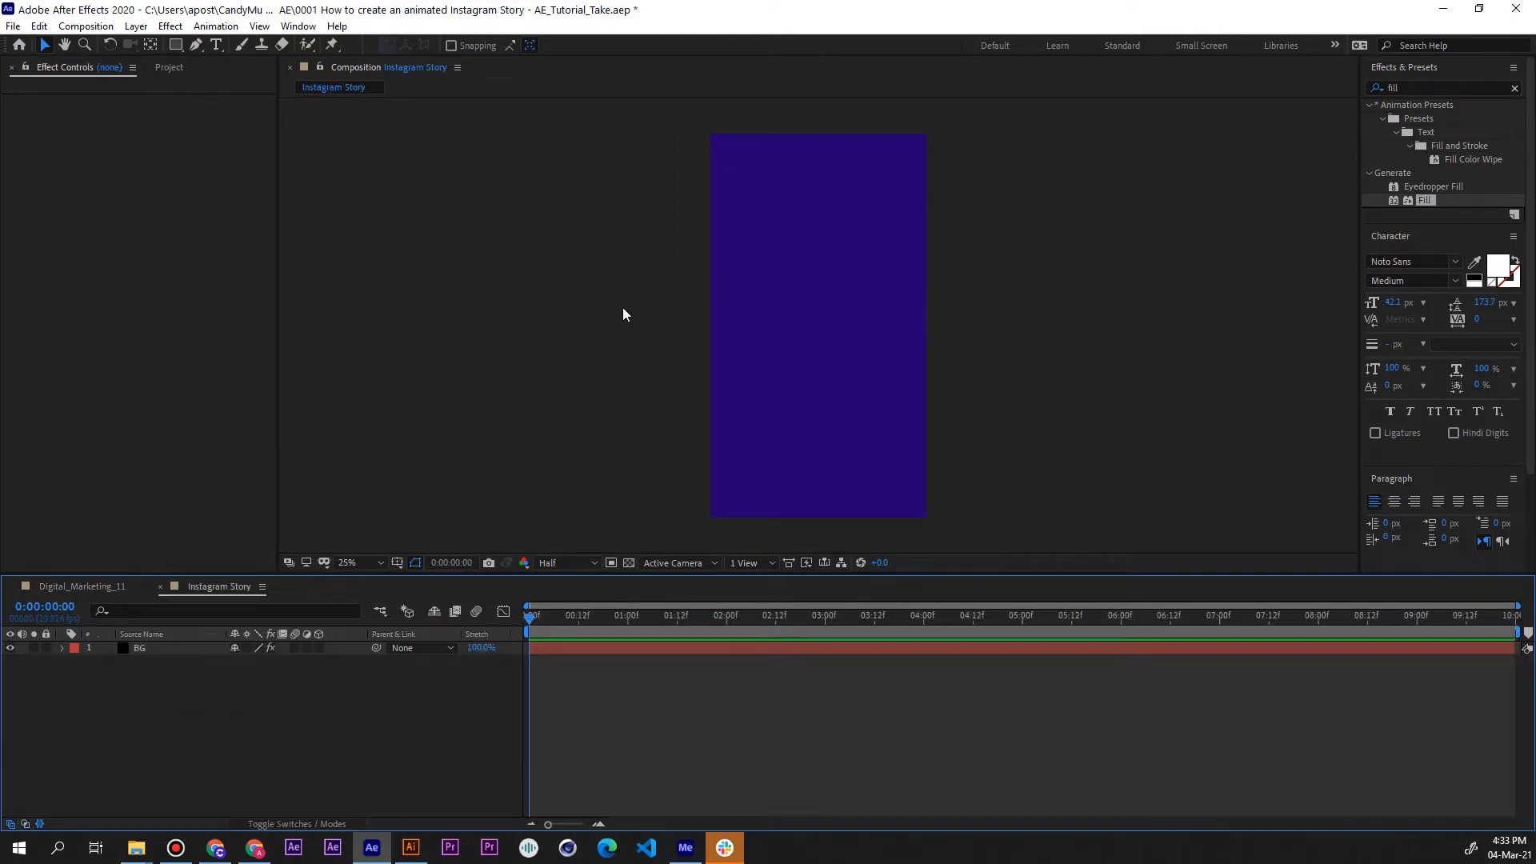
click(217, 50)
click(770, 208)
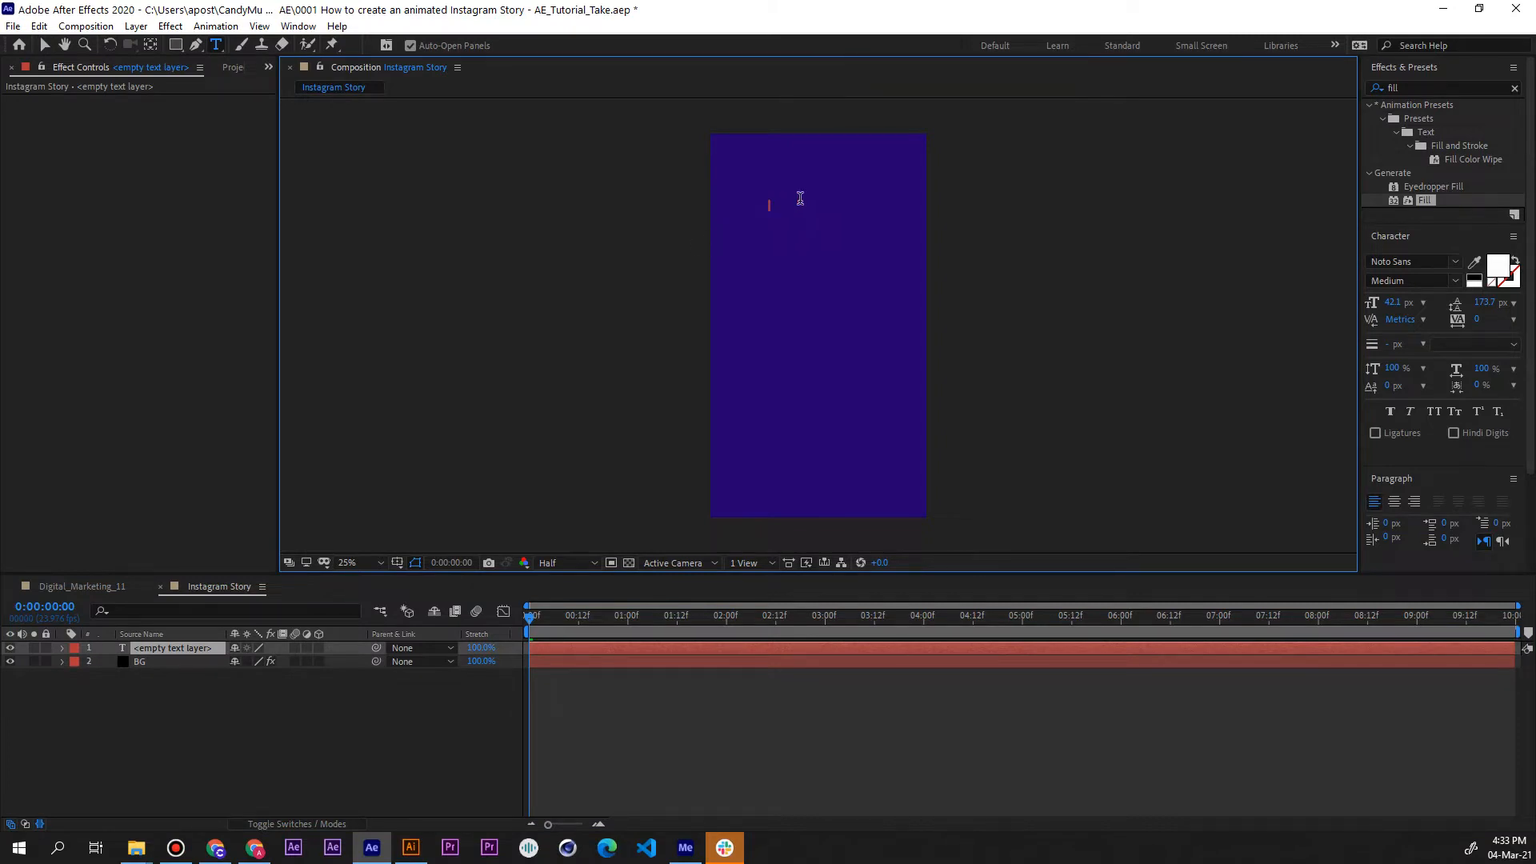
text(GIVEAWAY)
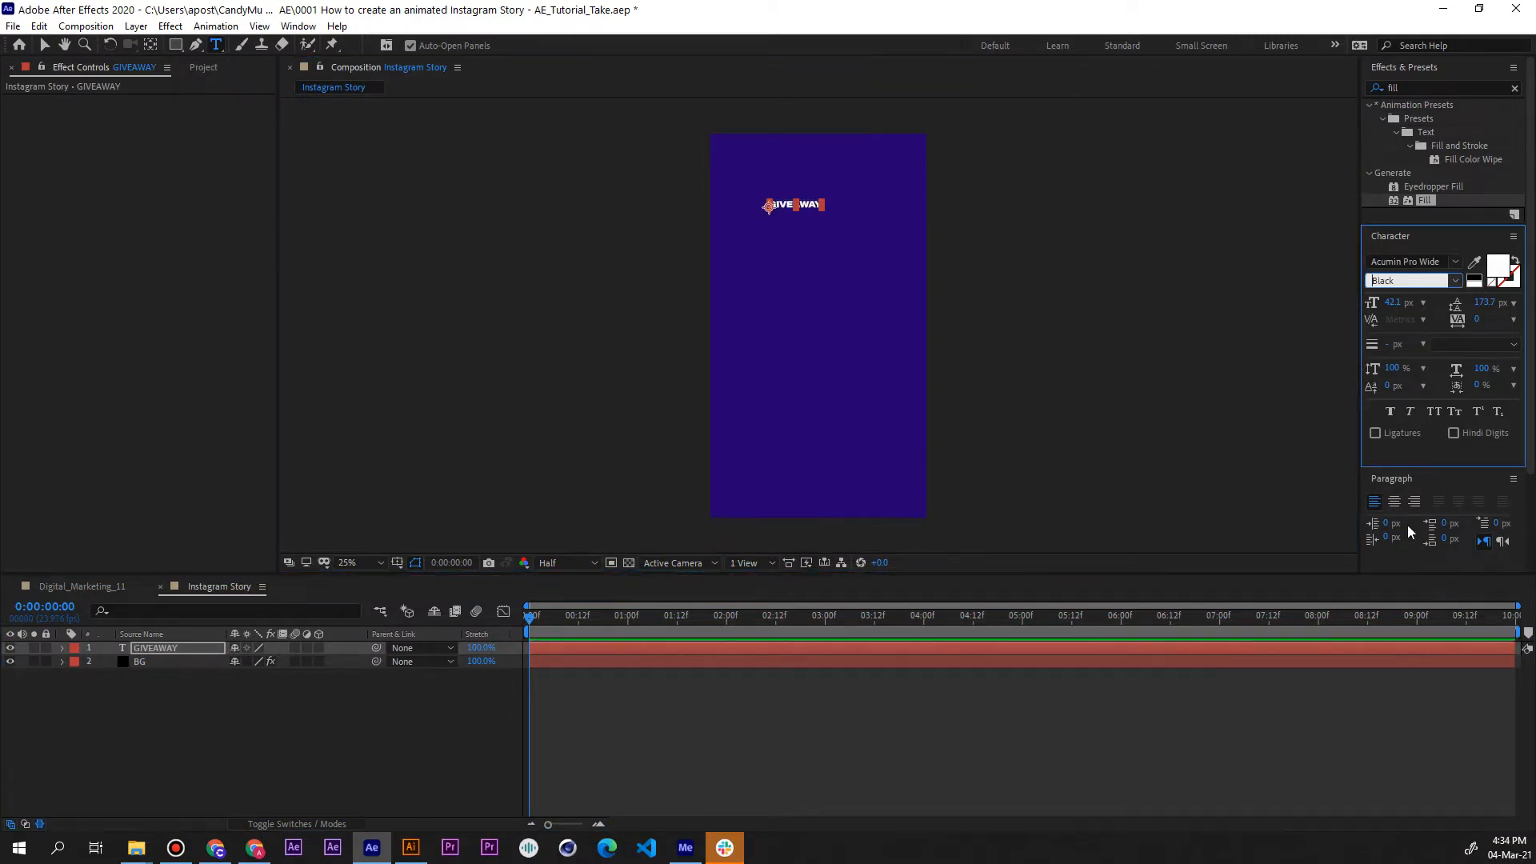
click(1392, 368)
text(131)
click(307, 681)
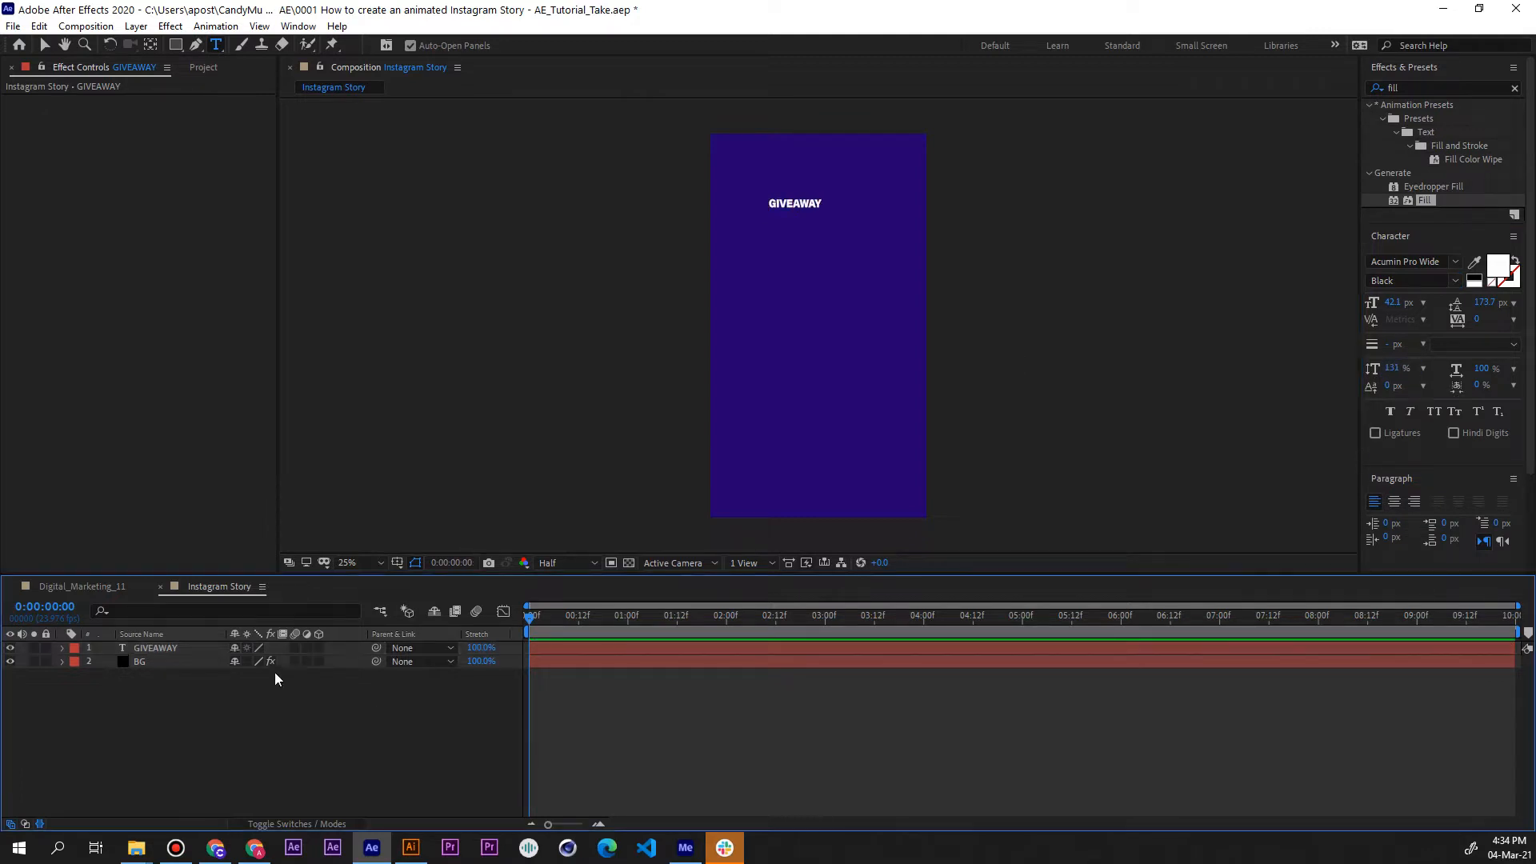
Centre the GIVEAWAY layer in the composition, and raise it to a Y position of 467.5.
click(206, 646)
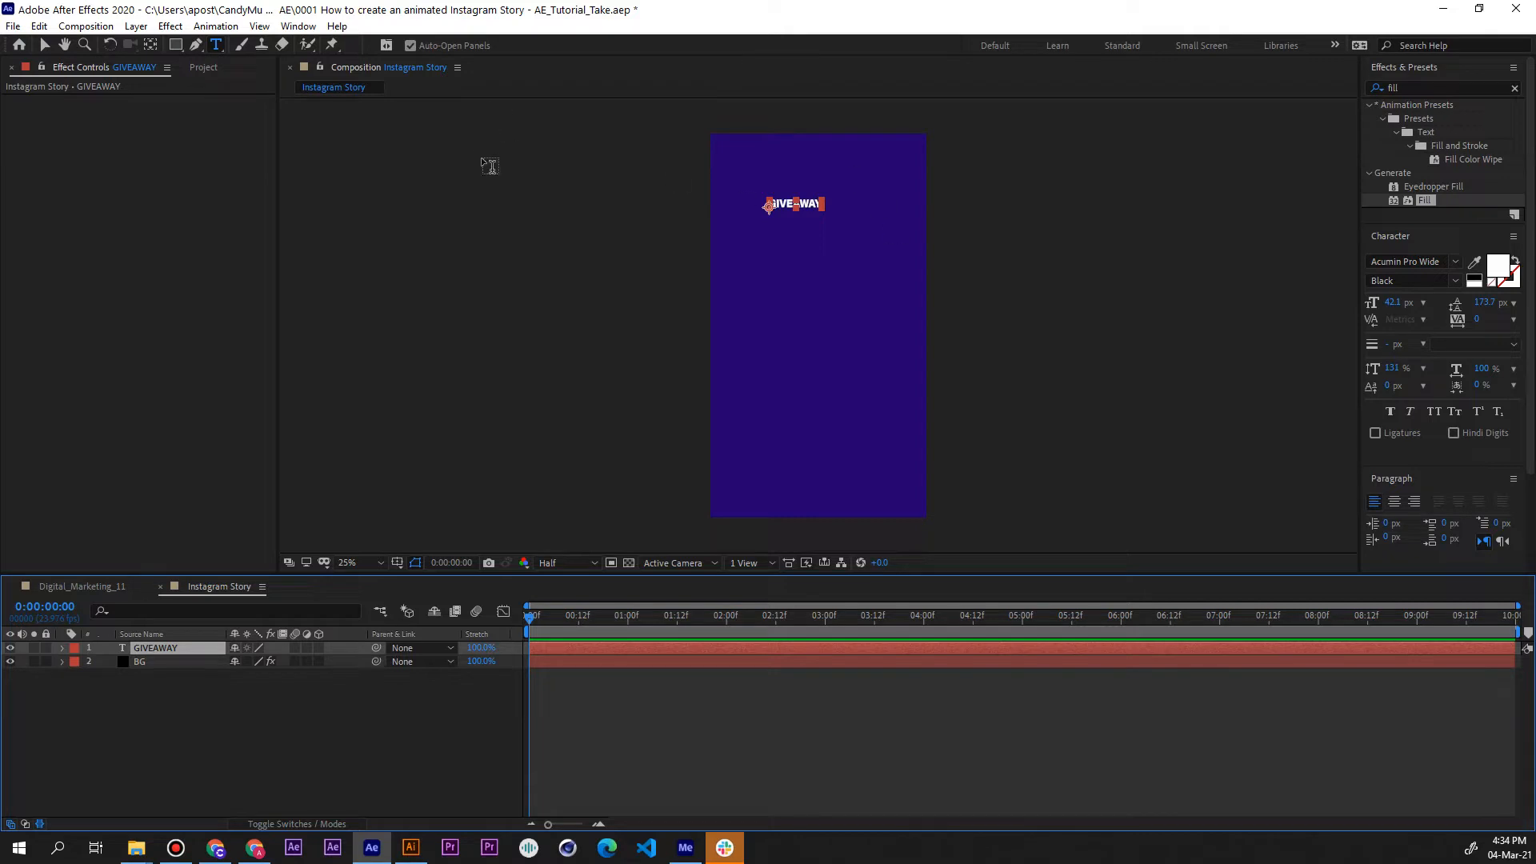
click(292, 27)
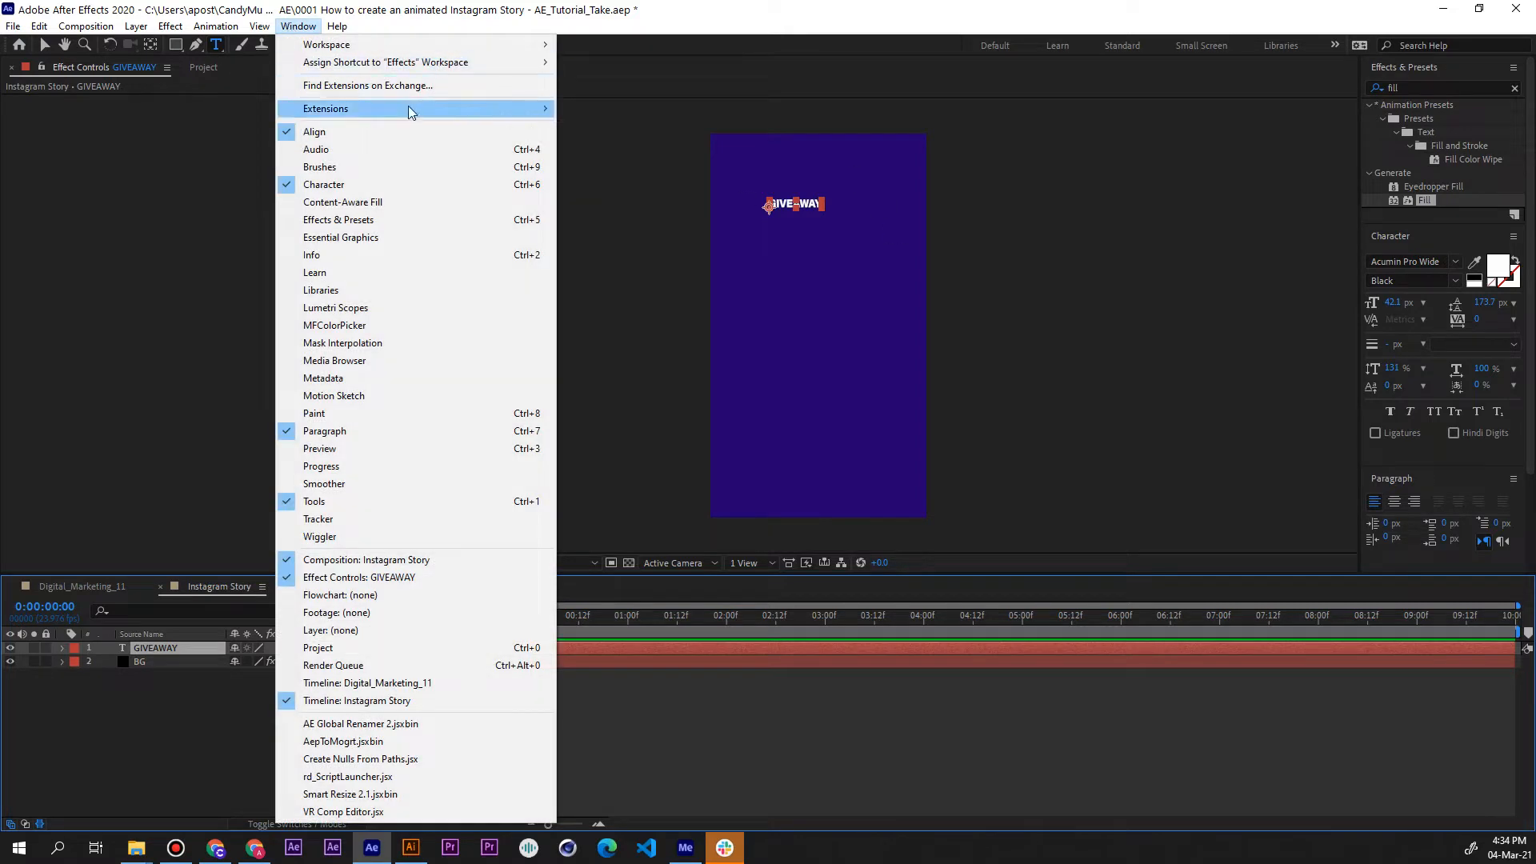
click(1513, 294)
scroll(1513, 294, down, 3)
click(1405, 522)
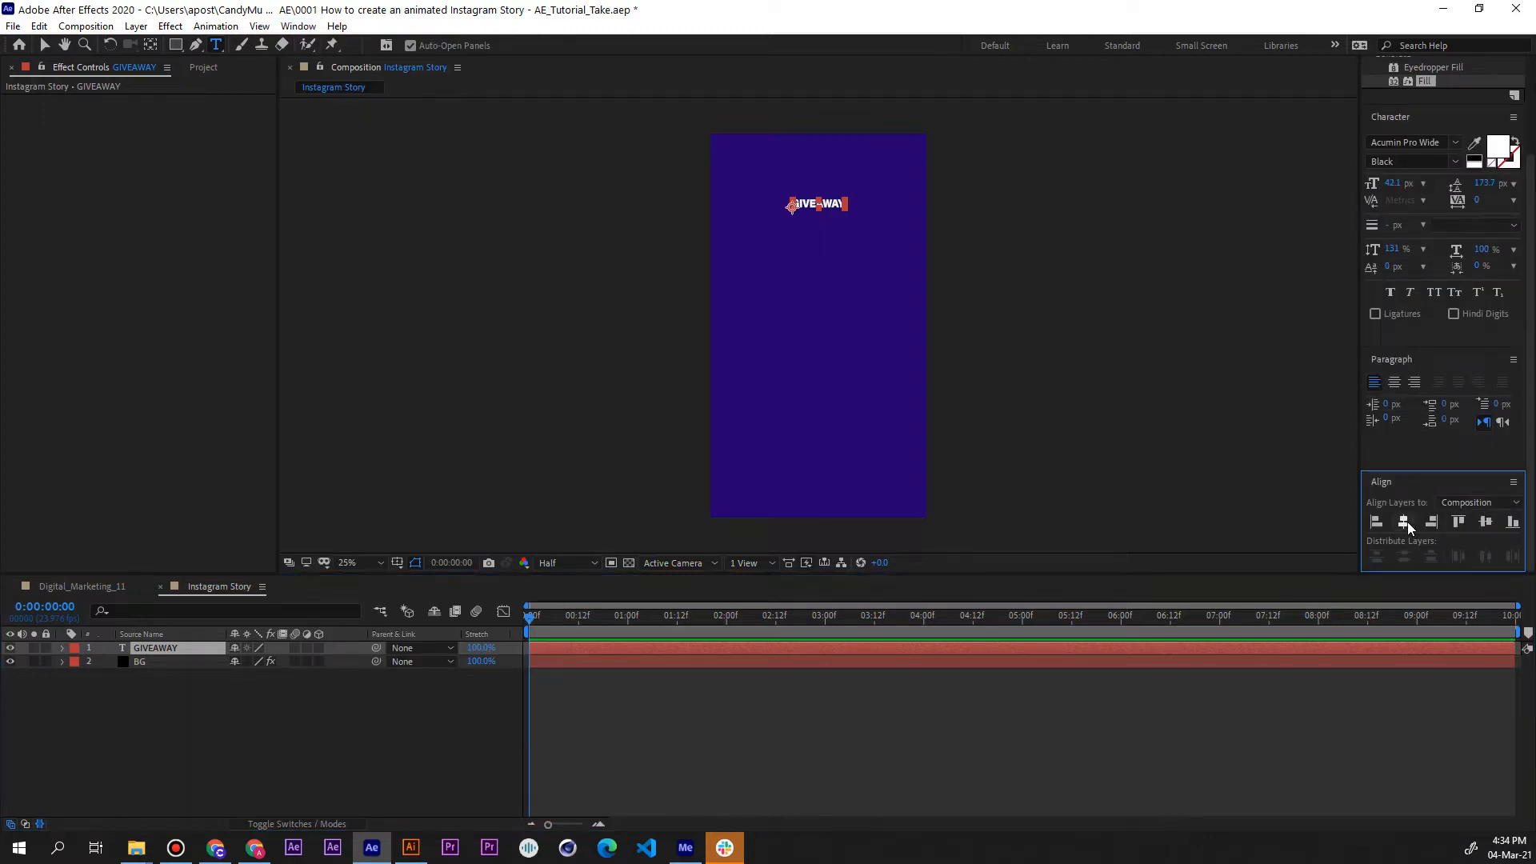
click(1485, 522)
click(161, 648)
key(p)
drag(270, 663, 250, 661)
Set the GIVEAWAY font size to 134.2 px and reposition it, centred horizontally at Y 712.5, using Digital_Marketing_11 as reference.
click(76, 585)
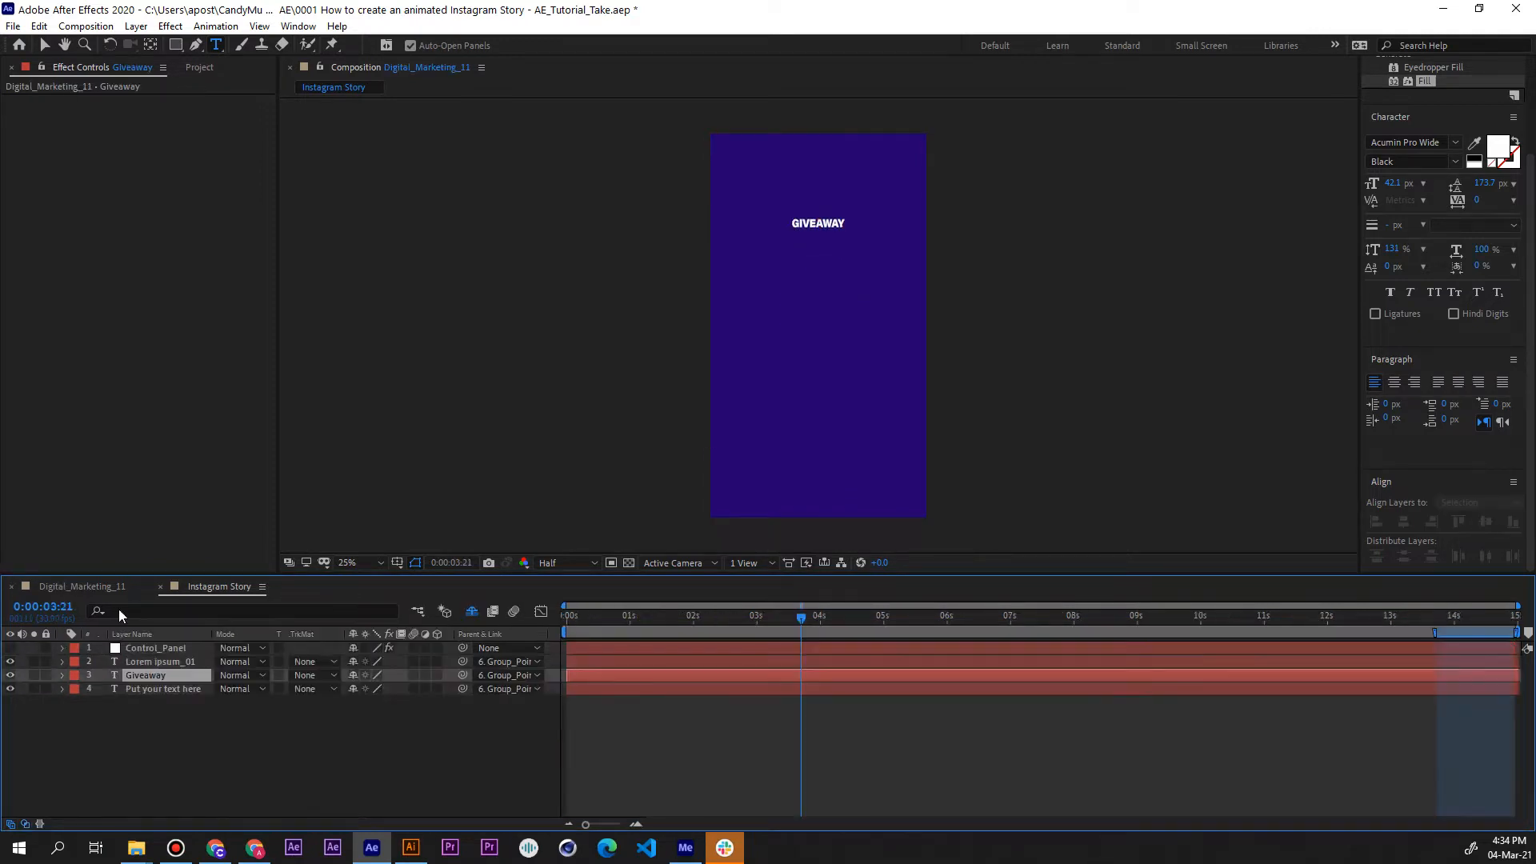
click(216, 587)
click(185, 648)
click(1393, 183)
text(134.2)
click(194, 647)
click(1403, 521)
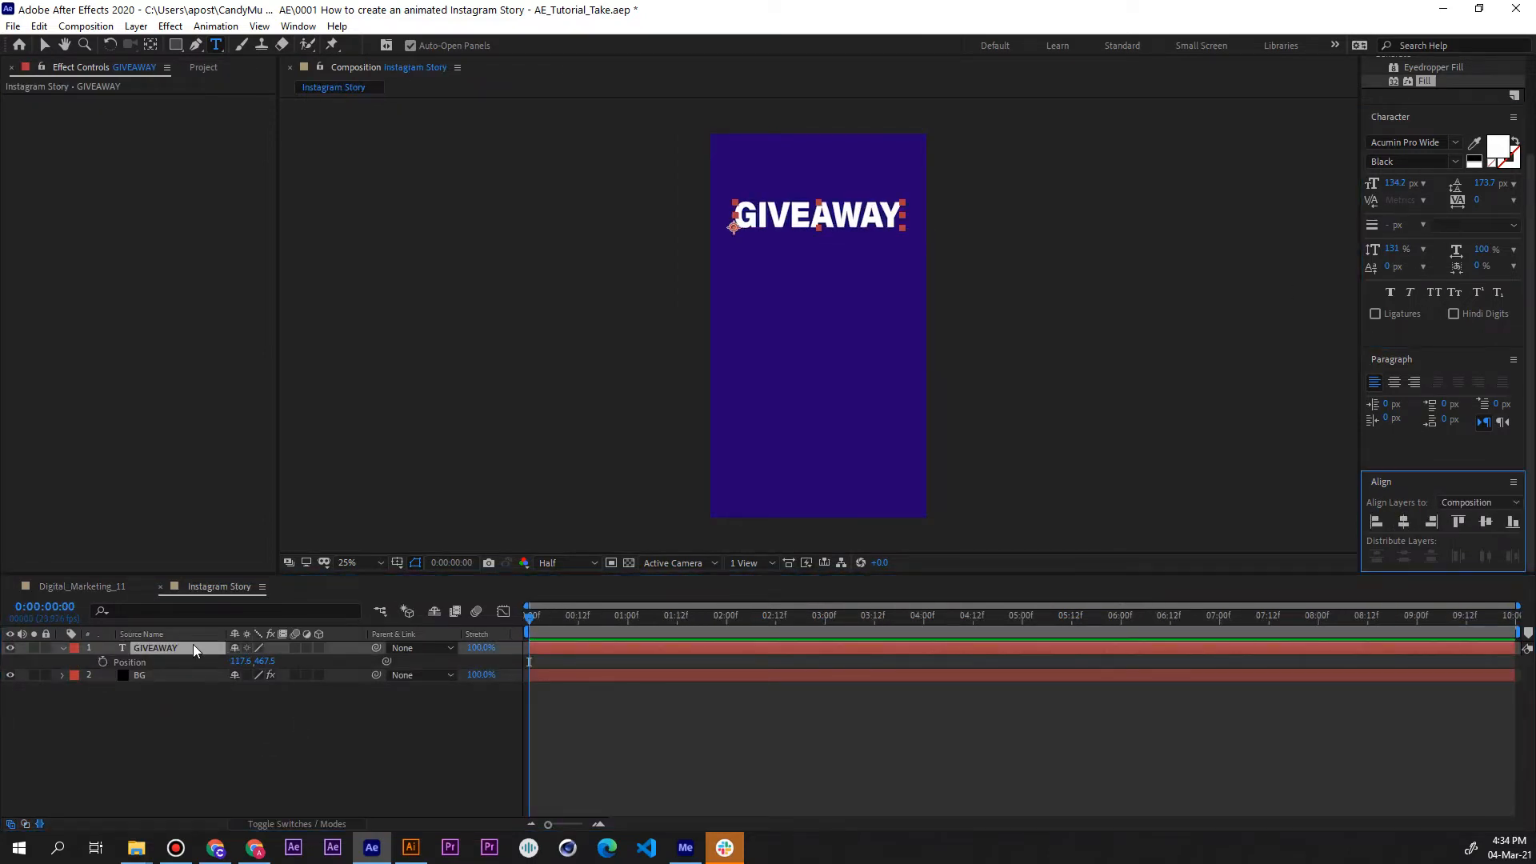
click(93, 582)
click(210, 587)
Add the text "Put your text here" below GIVEAWAY in Instagram Story, using Noto Sans Medium as in Digital_Marketing_11.
click(118, 586)
click(163, 688)
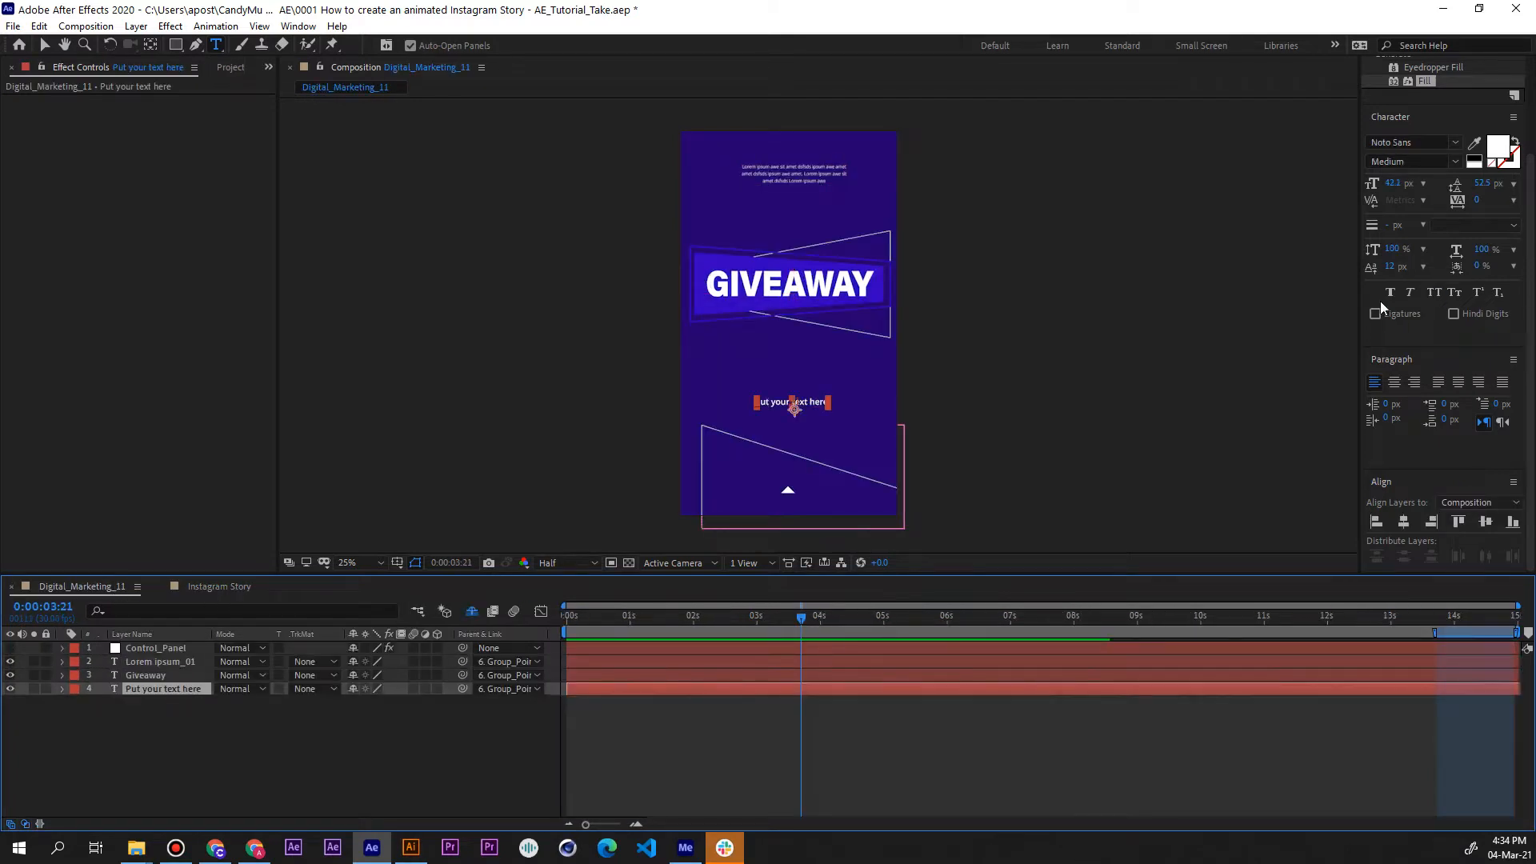
click(220, 586)
click(771, 374)
text(Put  your text)
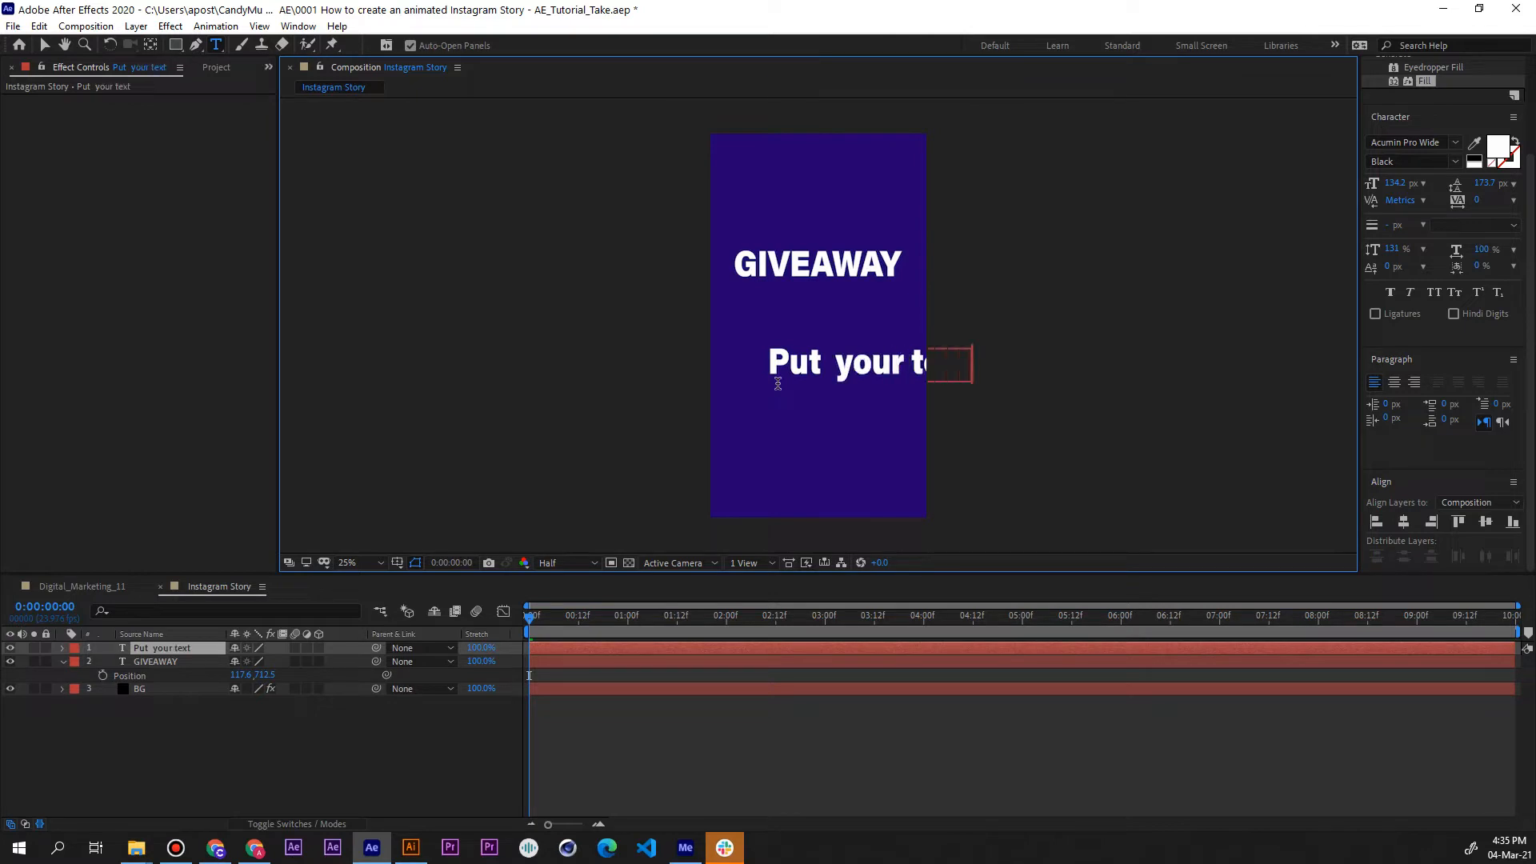
key(BackSpace)
text(xt here)
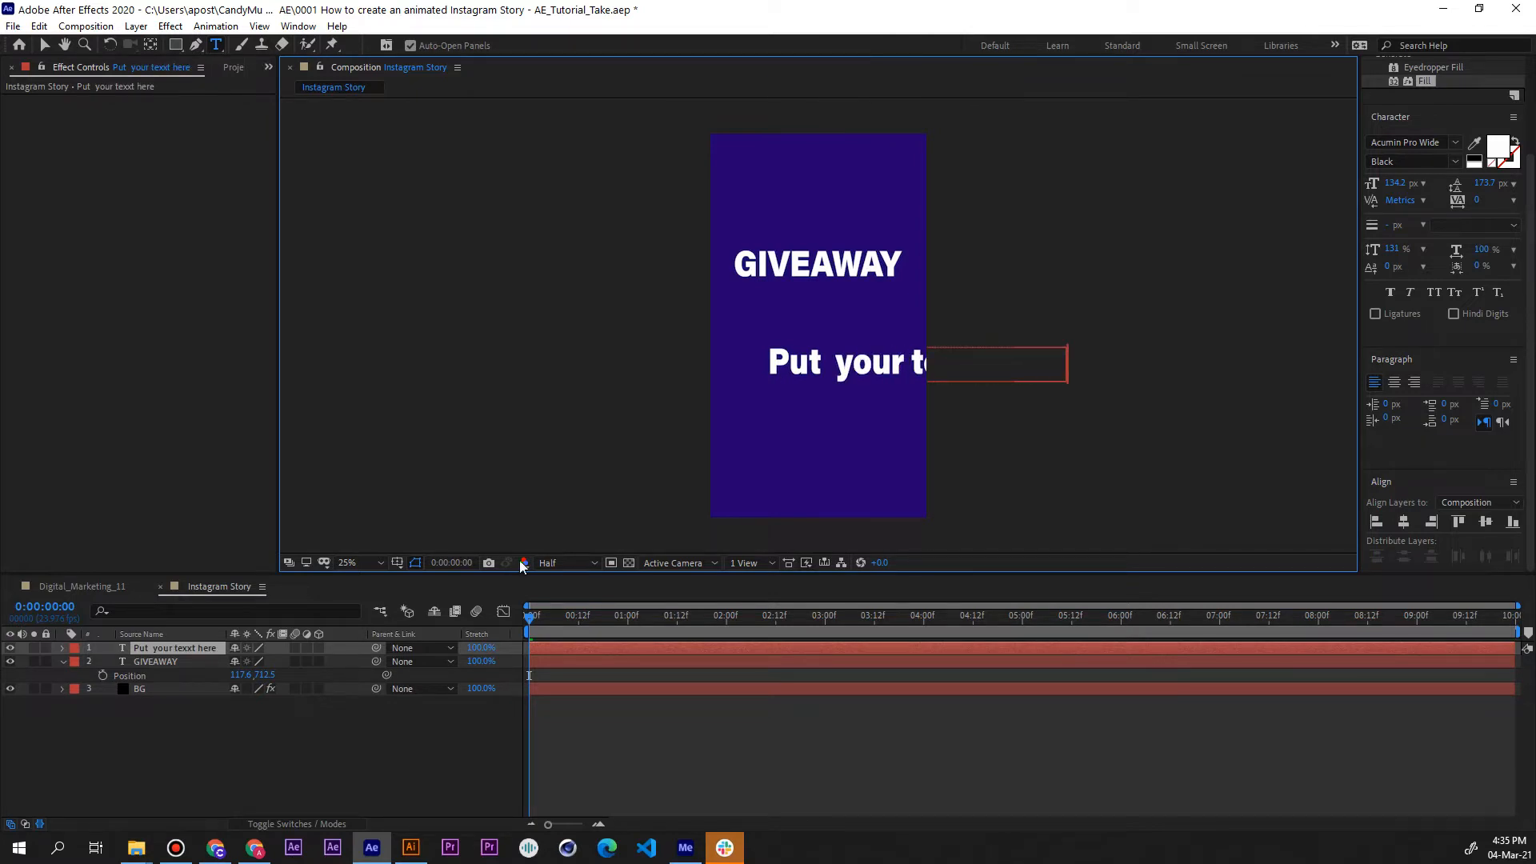
key(KP_Enter)
click(1434, 141)
text(noto)
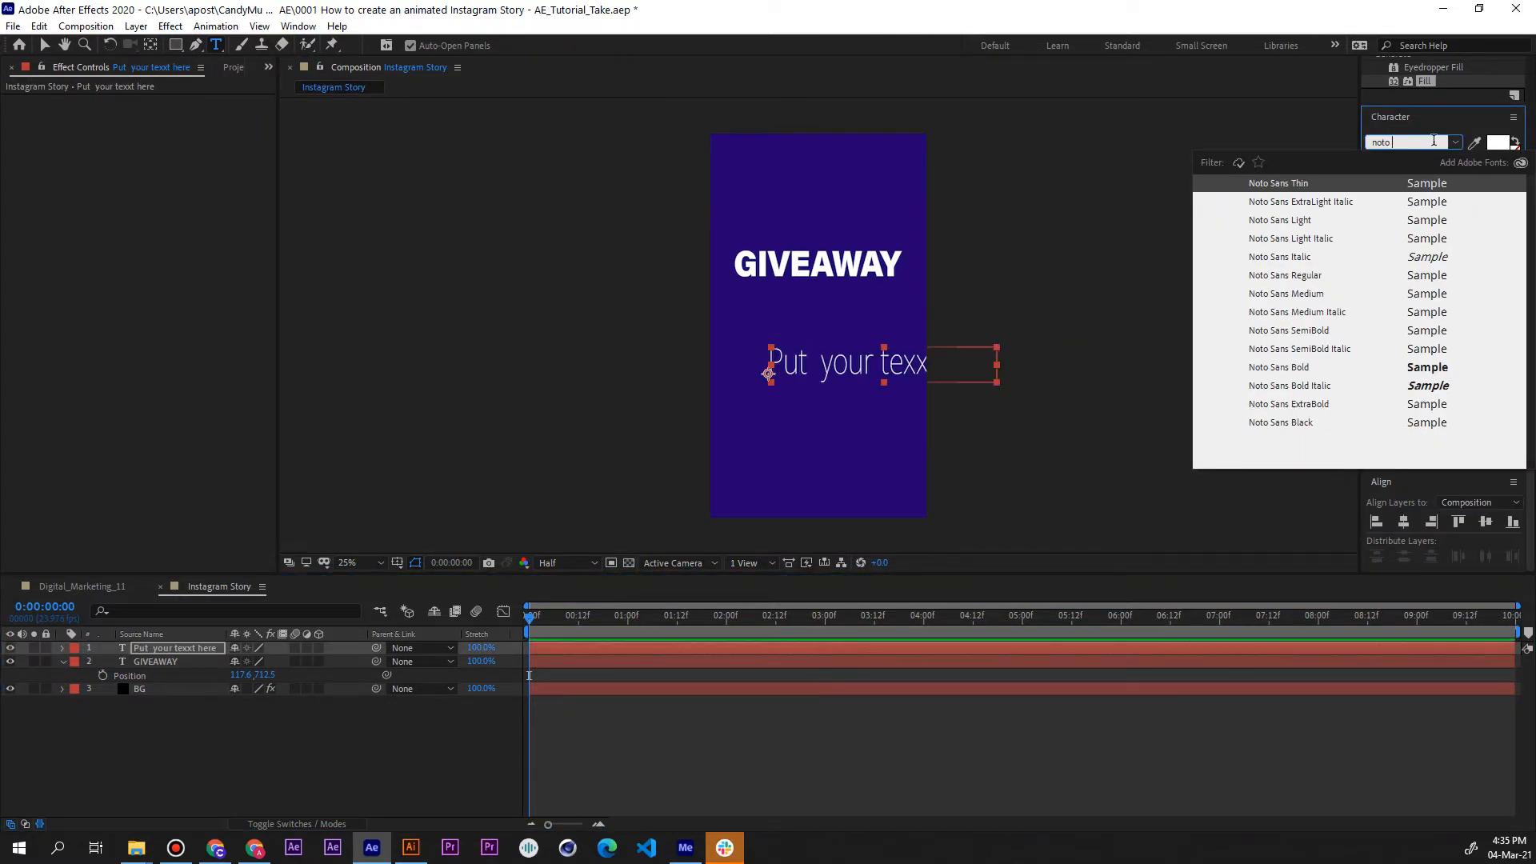
click(1316, 301)
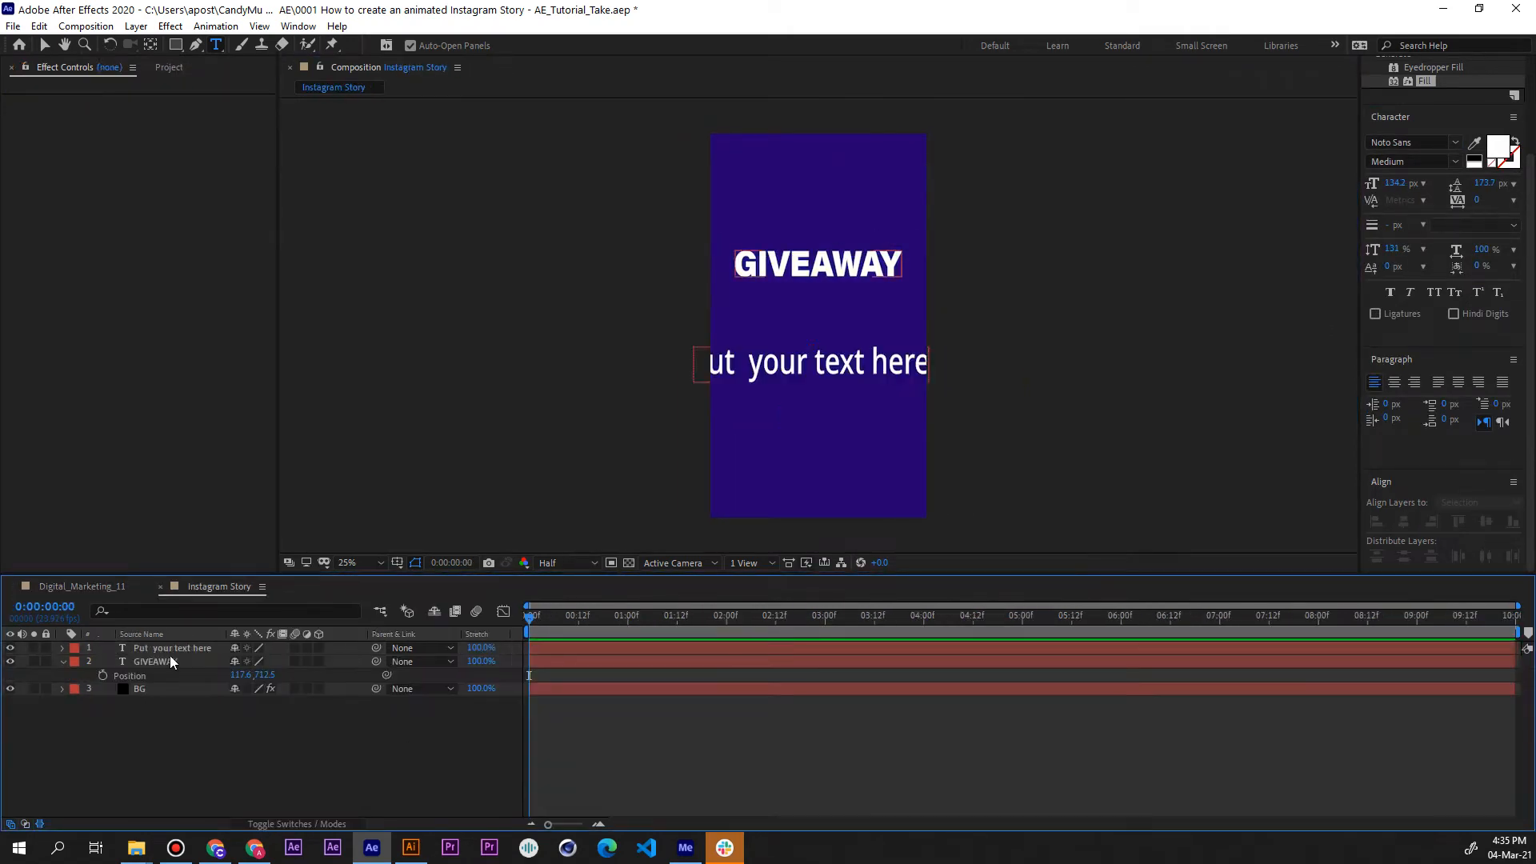
Format the "Put your text here" layer at 42.1 px with 100% vertical scale, and lower it, centred horizontally, to Y 1255.
click(1392, 183)
click(217, 649)
click(1404, 522)
click(219, 648)
key(p)
drag(278, 660, 310, 661)
click(320, 744)
Remove the extra space between "Put" and "your" in the lower text and centre the layer horizontally again.
click(188, 648)
click(797, 381)
key(BackSpace)
click(326, 745)
click(214, 648)
click(1403, 521)
click(232, 744)
Copy the whole paragraph of the Lorem ipsum_01 layer in Digital_Marketing_11.
click(116, 589)
click(191, 740)
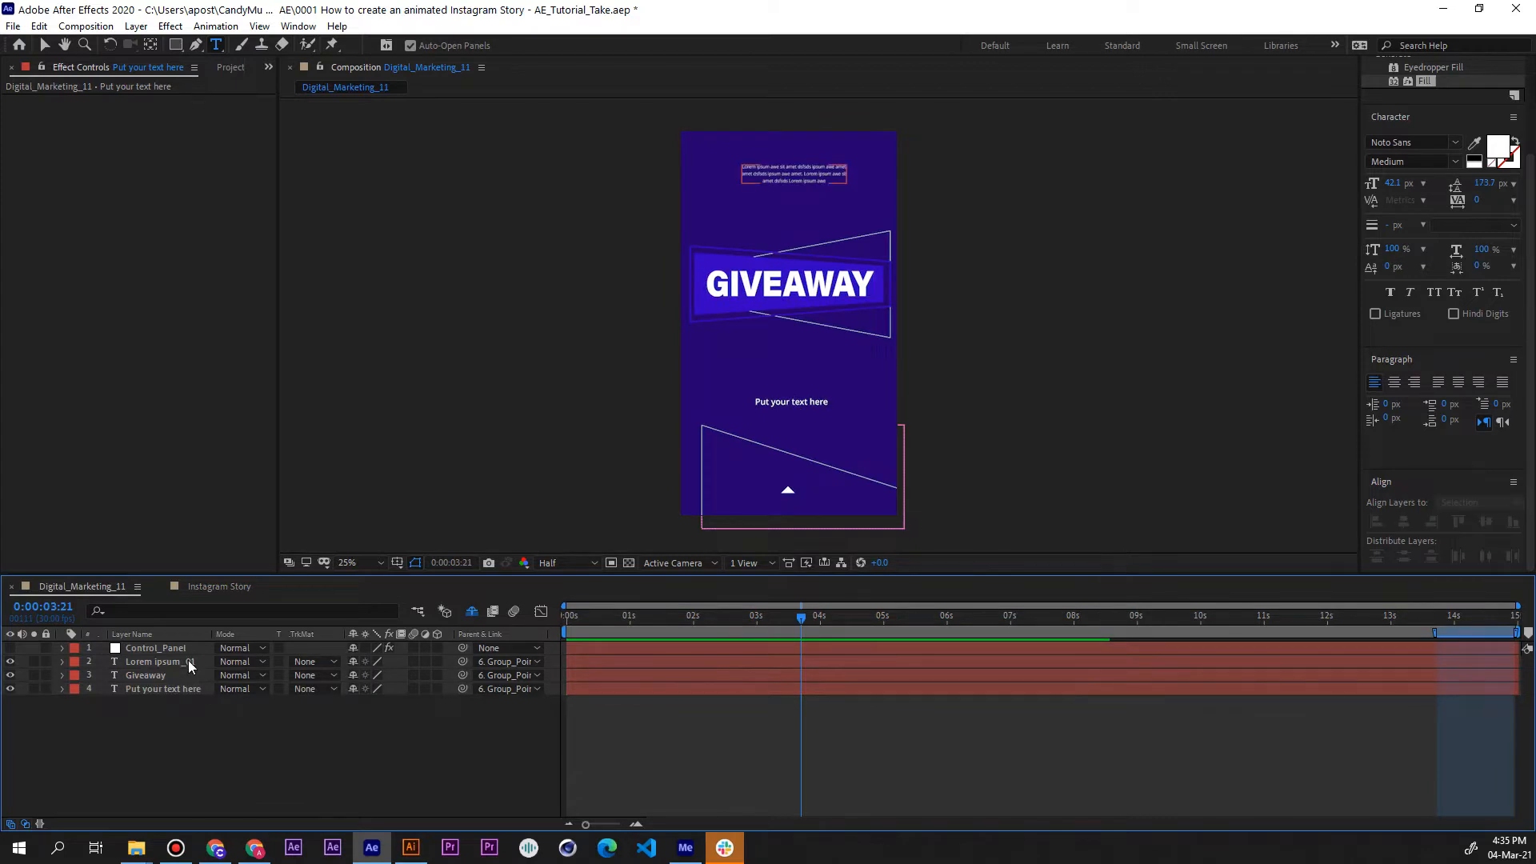
click(193, 663)
scroll(726, 237, up, 3)
drag(729, 238, 776, 694)
drag(773, 218, 709, 297)
click(446, 731)
click(171, 661)
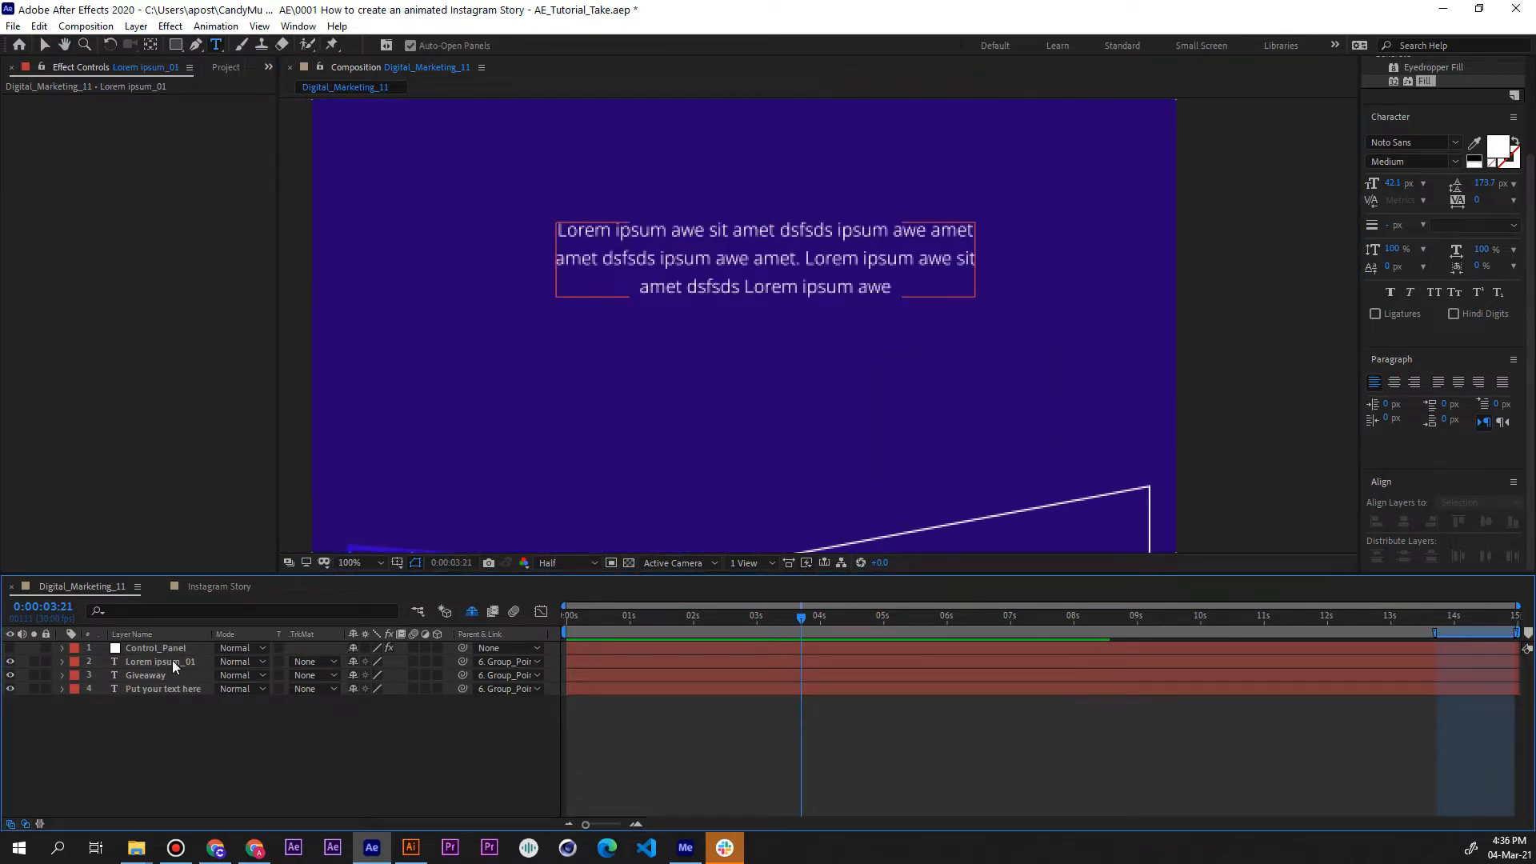
double_click(163, 661)
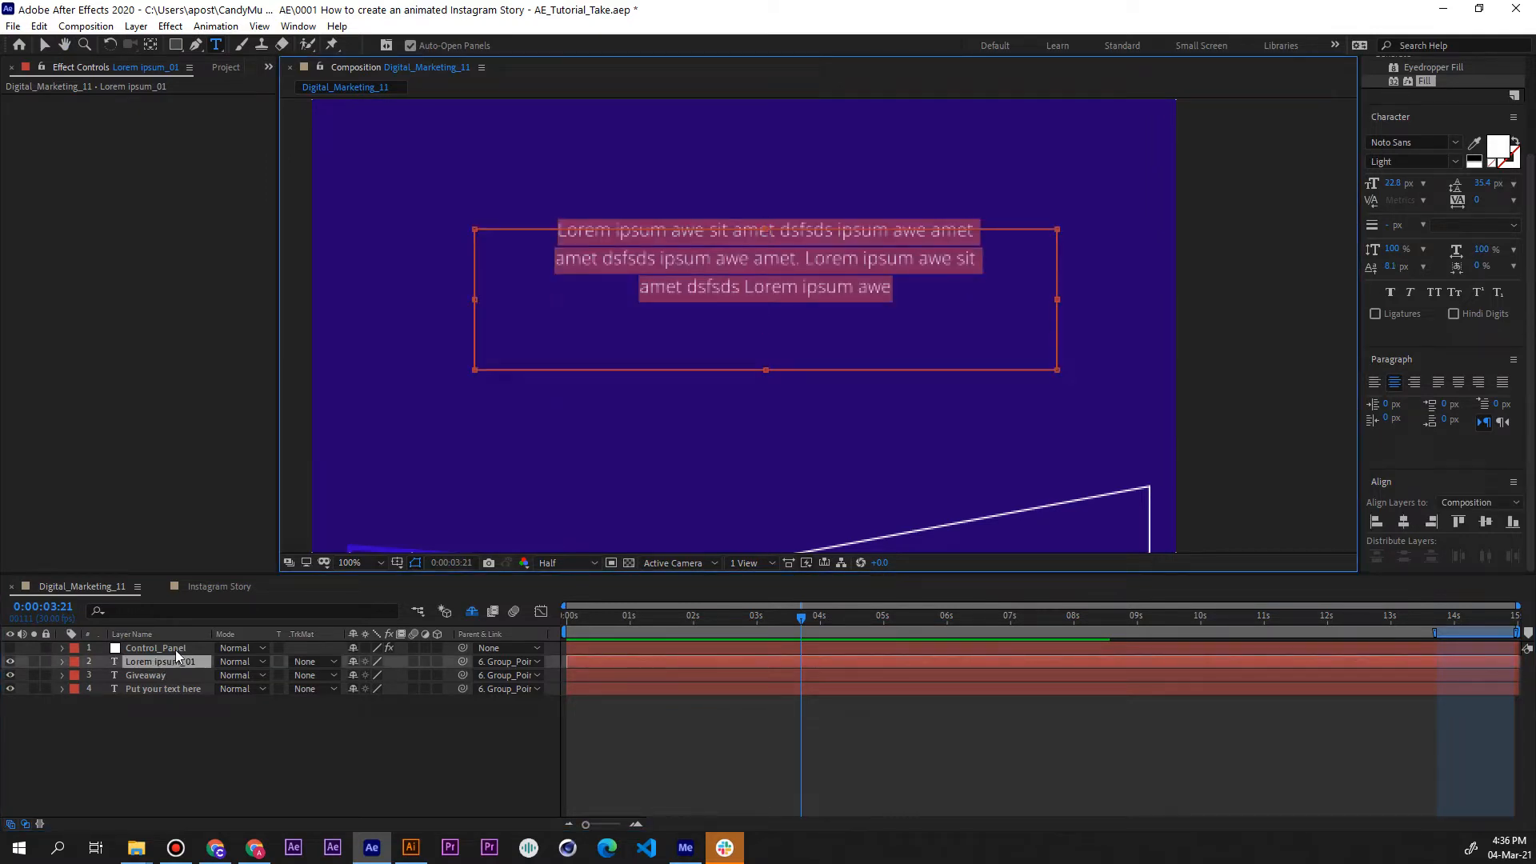
click(170, 734)
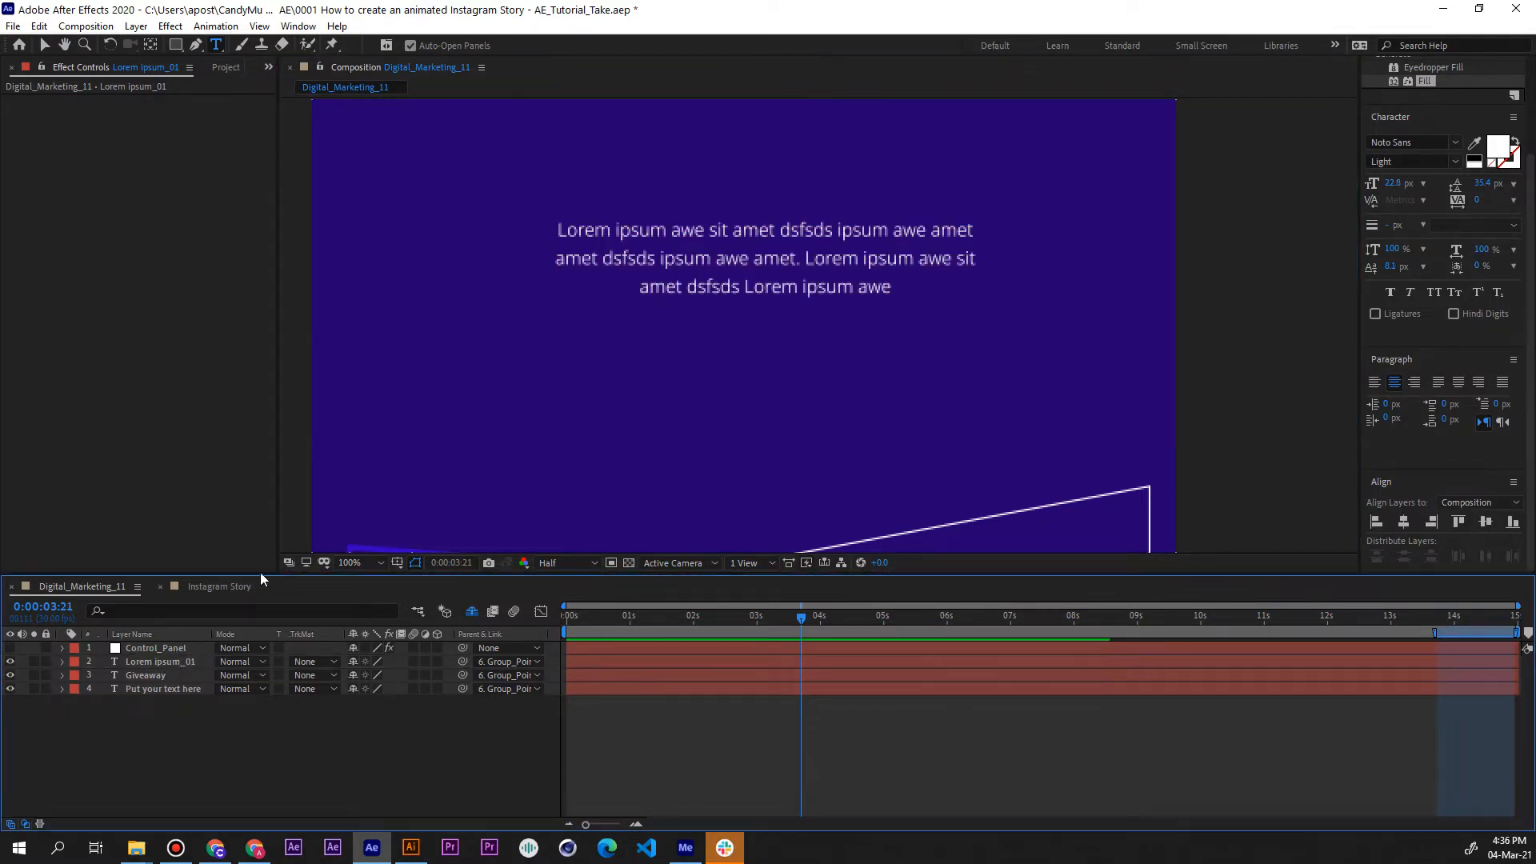
Paste the copied paragraph as a new text layer above GIVEAWAY in Instagram Story and centre it horizontally.
click(221, 589)
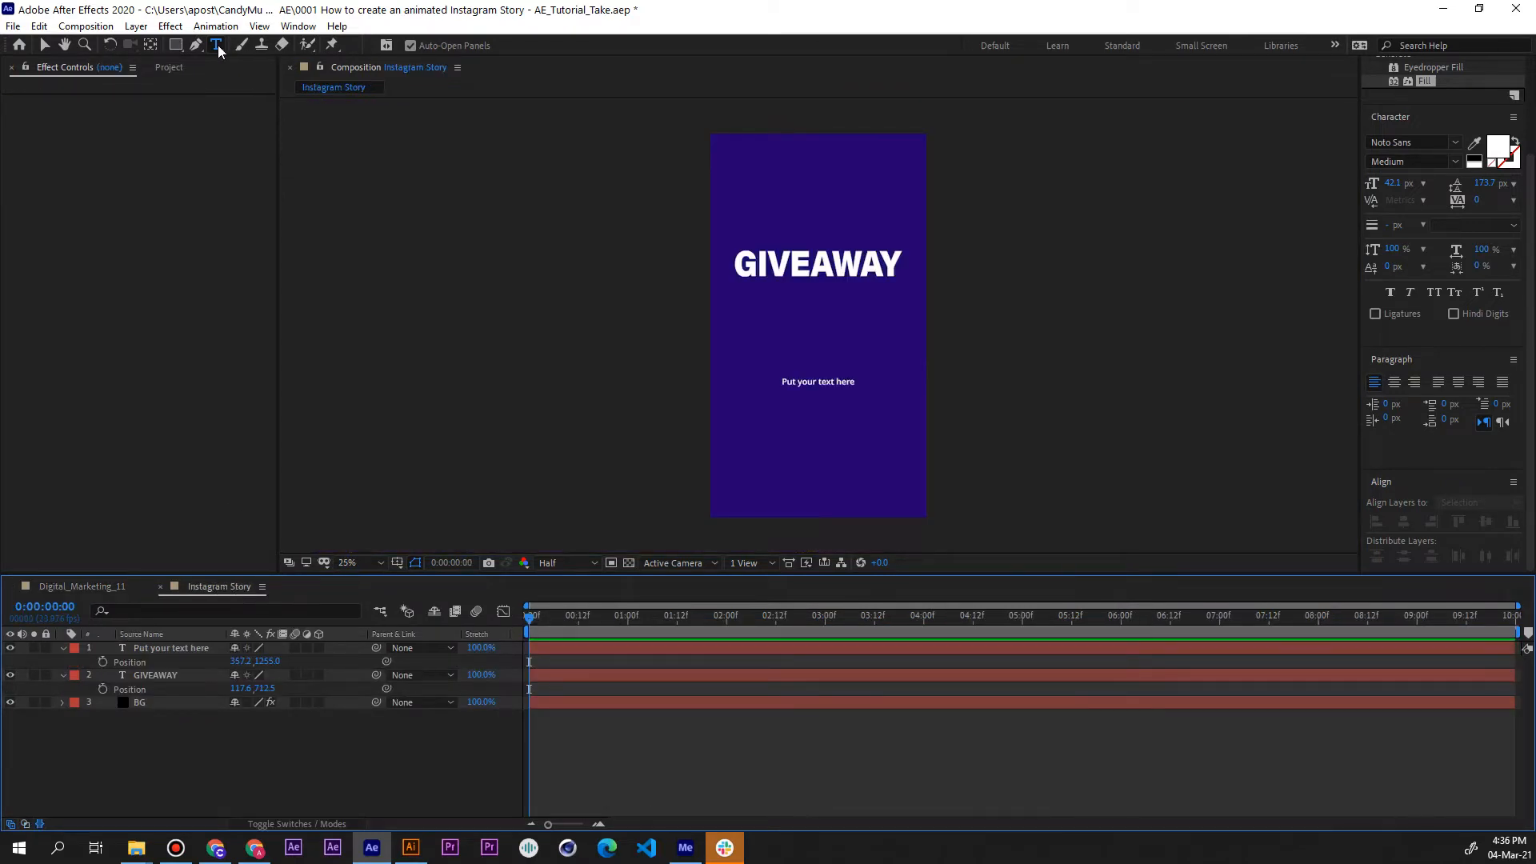
click(782, 180)
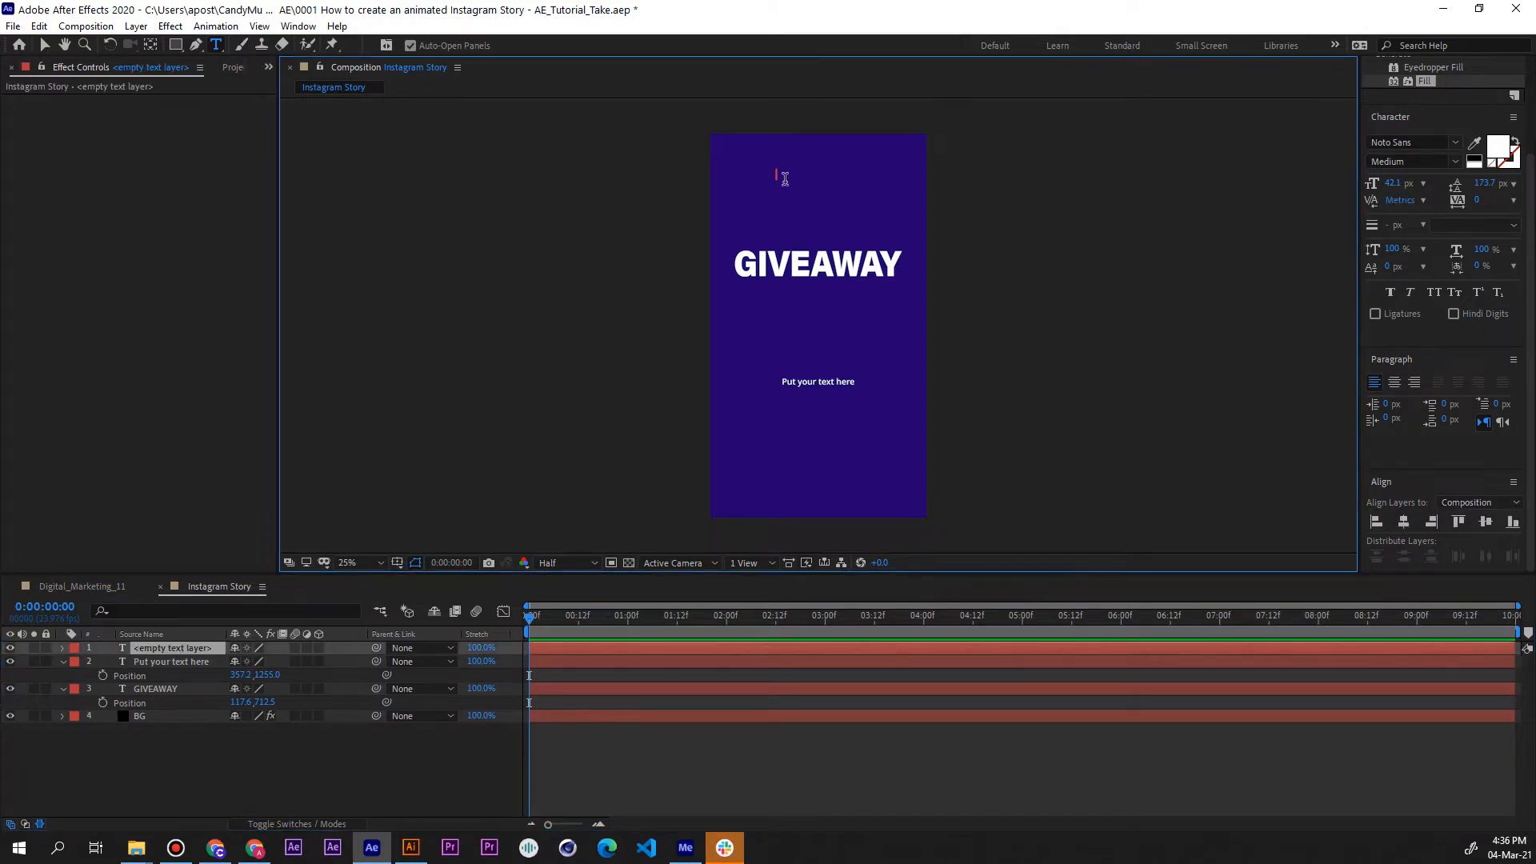
key(ctrl+v)
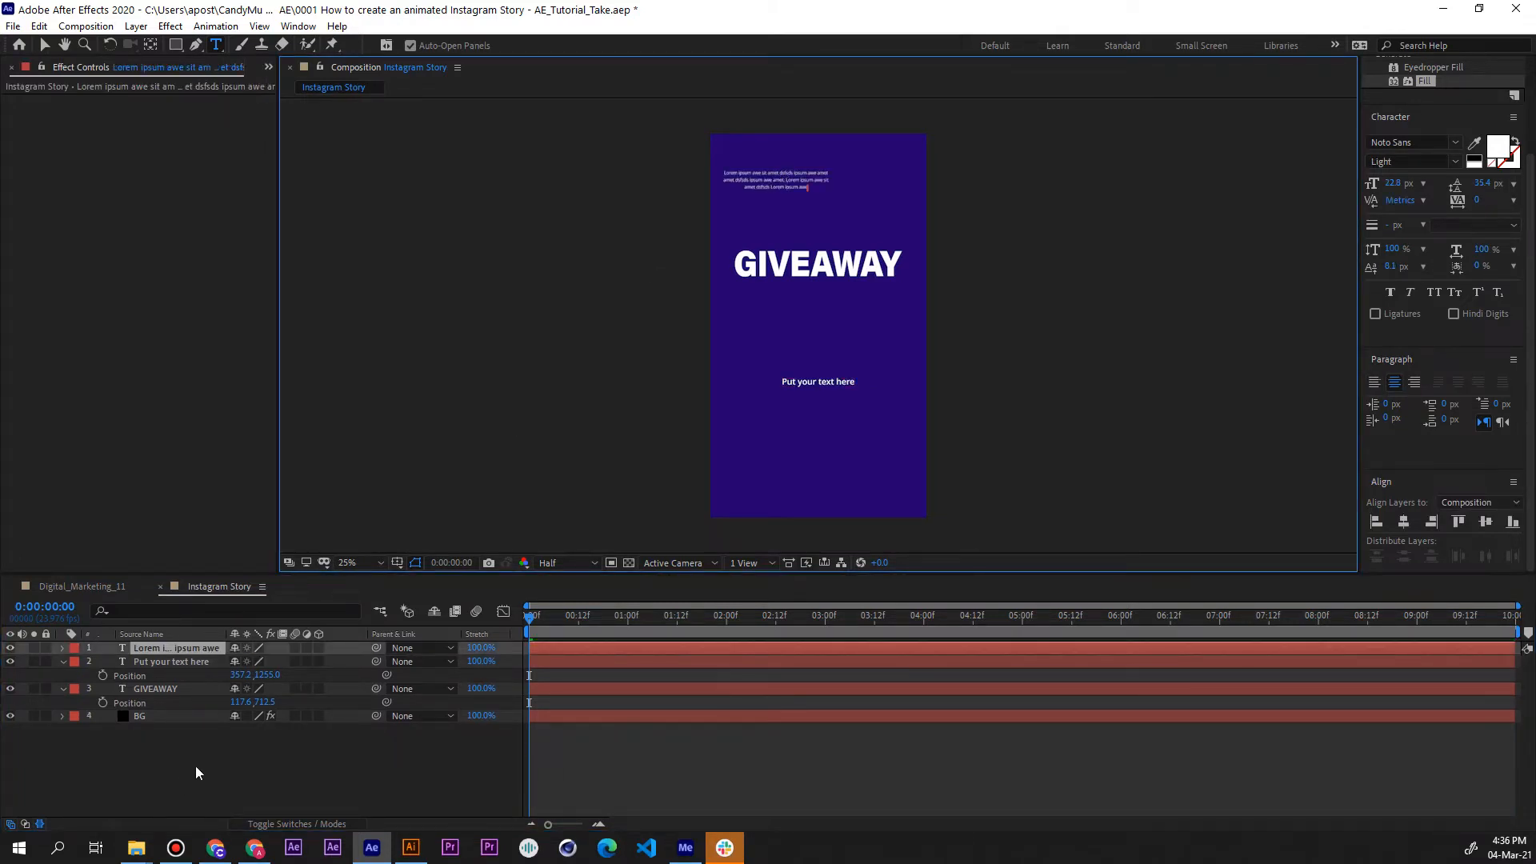
click(183, 645)
click(1403, 522)
click(1404, 523)
click(222, 757)
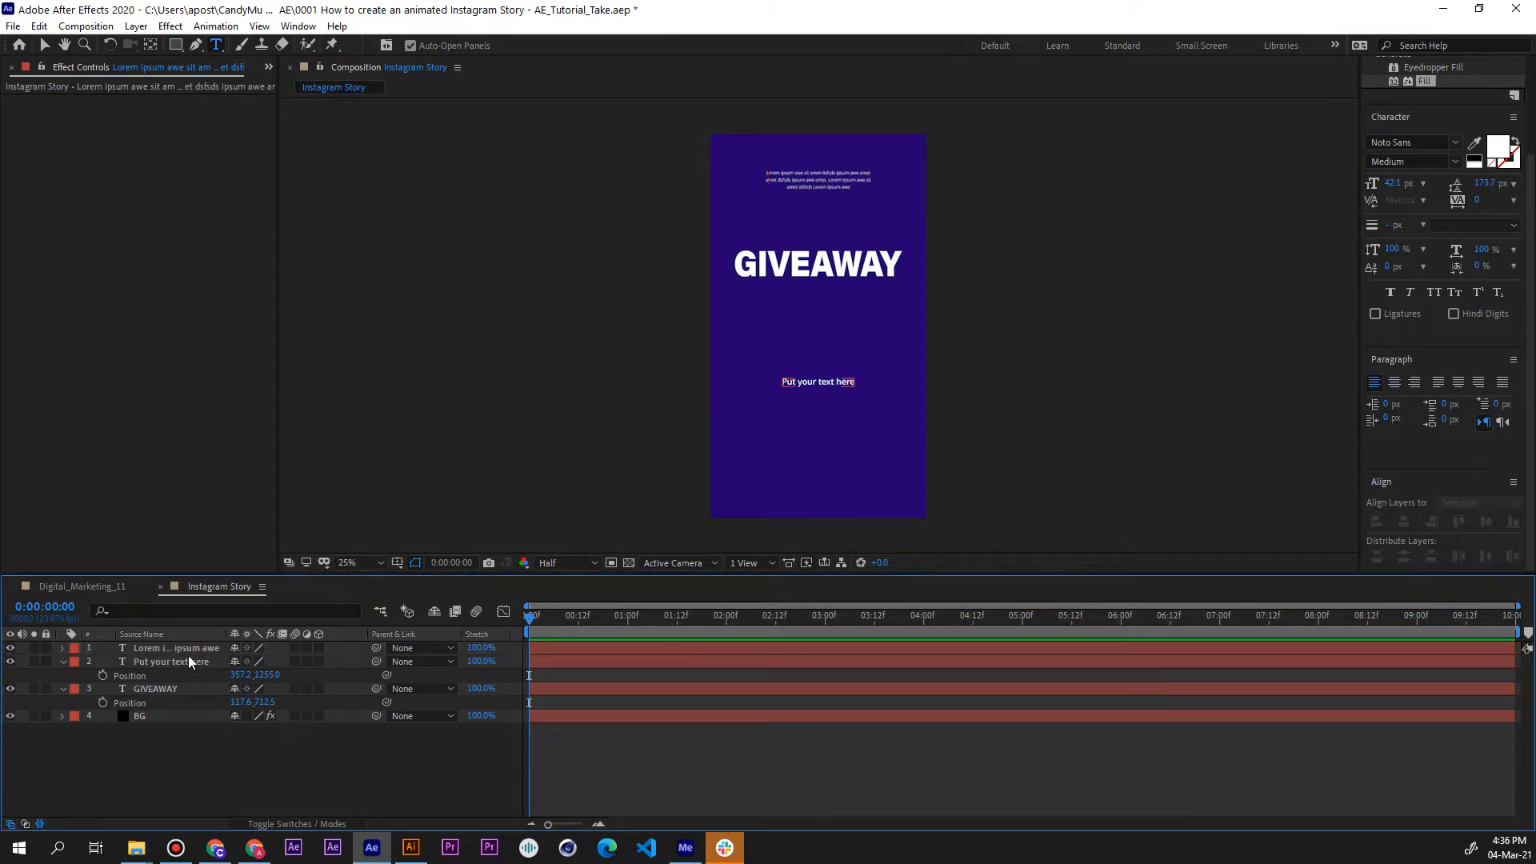
Adjust the Lorem ipsum paragraph's vertical position to about 223 px and compare it with the layout in Digital_Marketing_11.
click(185, 646)
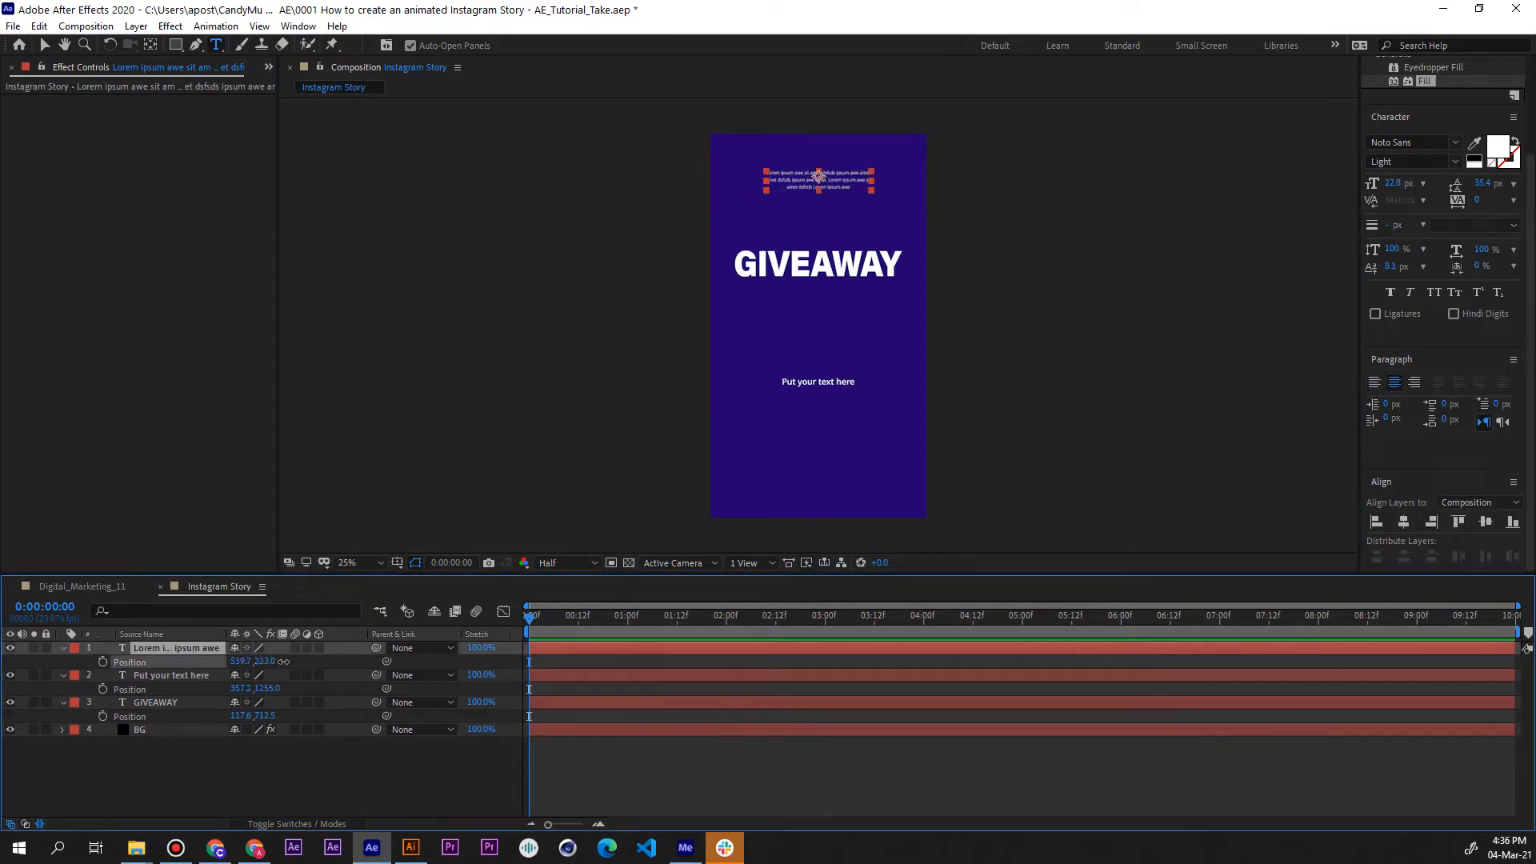
click(110, 590)
click(160, 591)
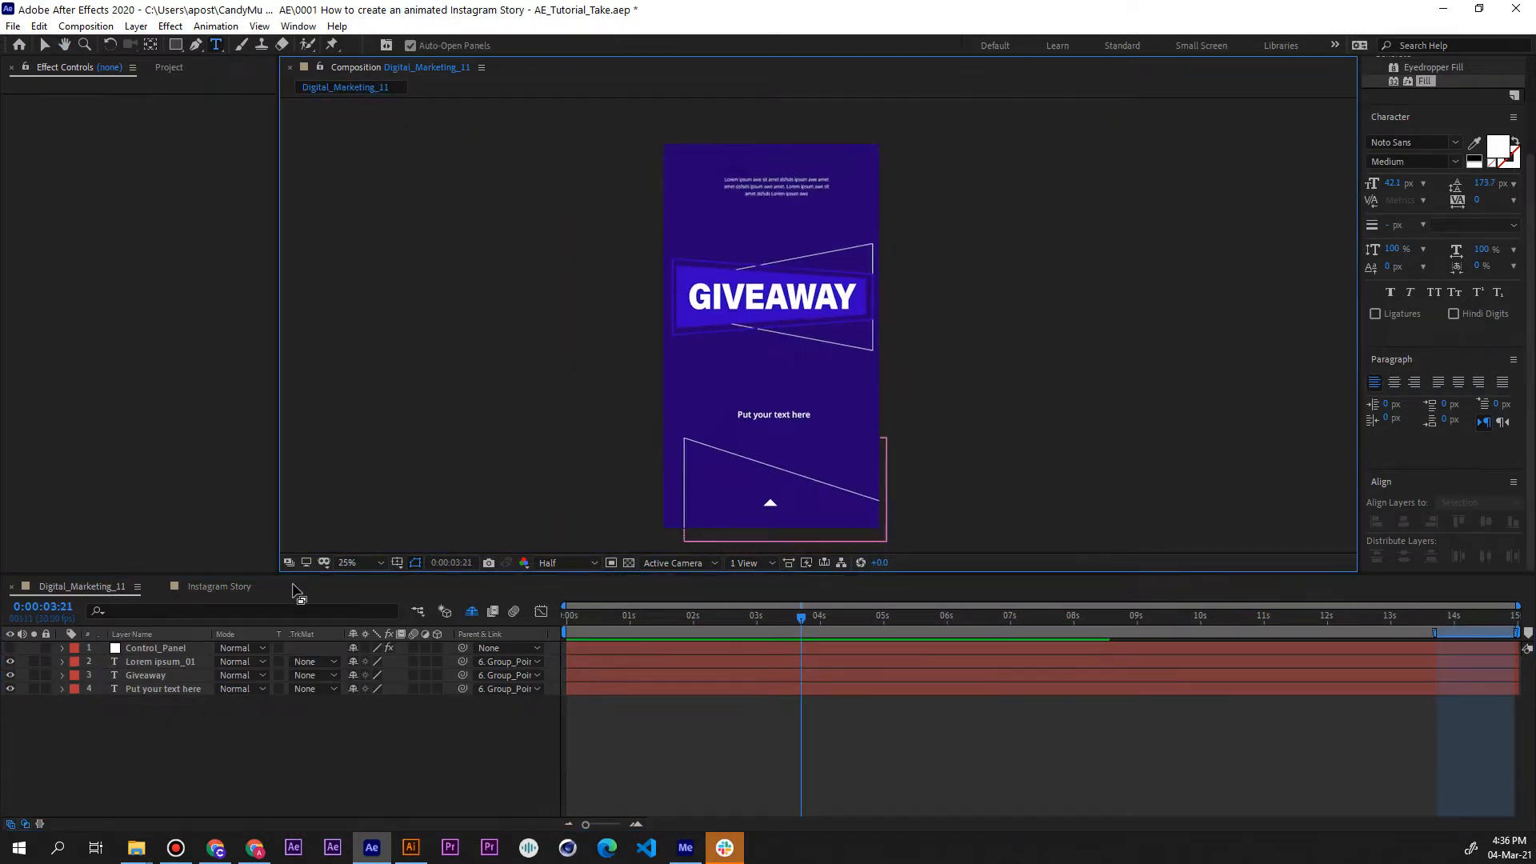
Lower "Put your text here" to a vertical position of 1327 and GIVEAWAY to 821.5, comparing the layout with Digital_Marketing_11.
click(300, 707)
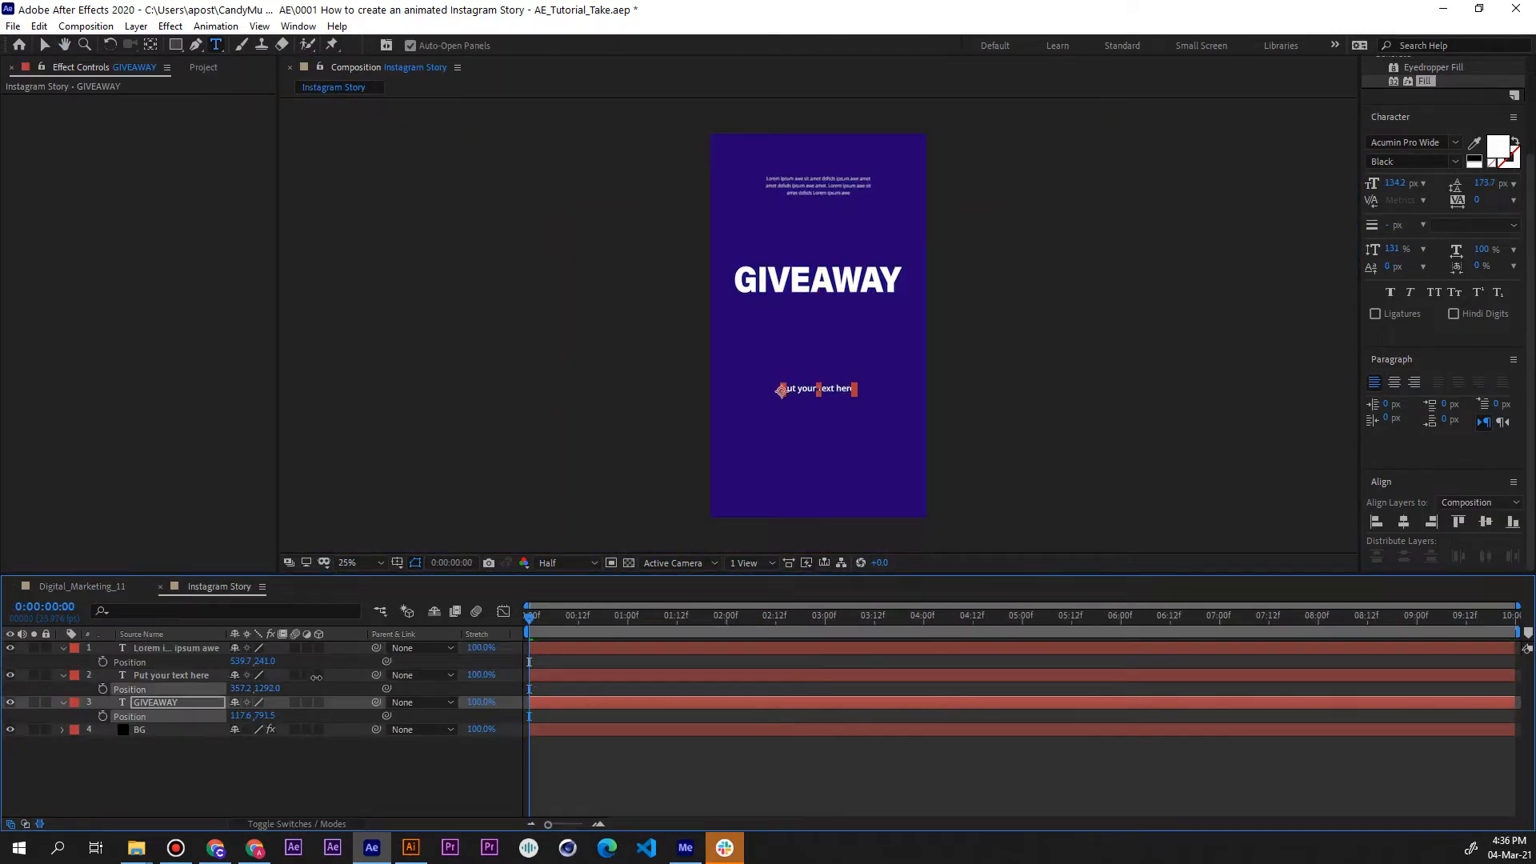
drag(316, 677, 342, 678)
drag(272, 717, 299, 717)
click(254, 800)
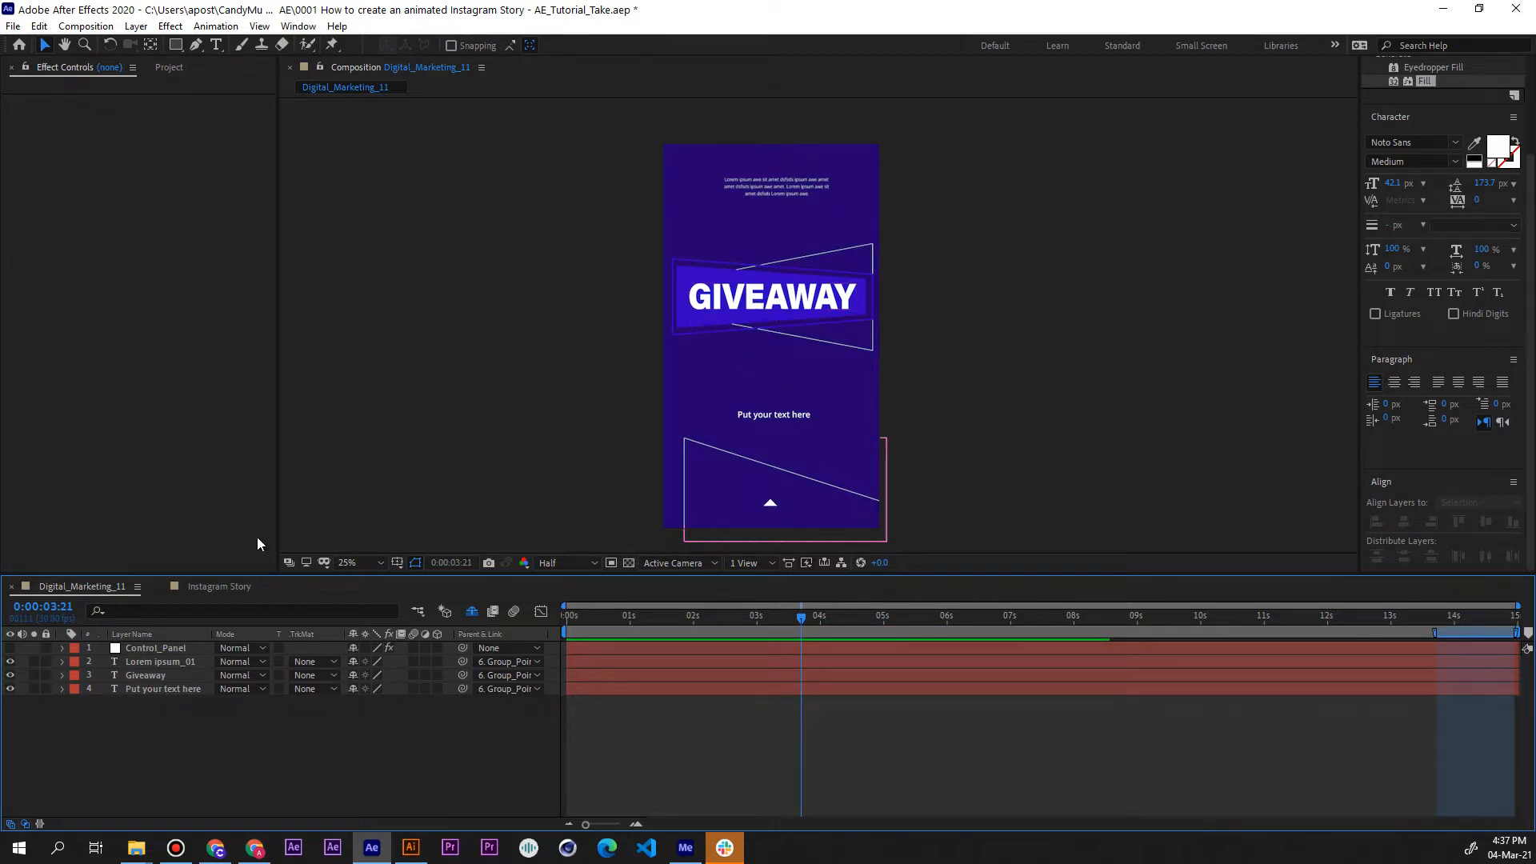
click(223, 589)
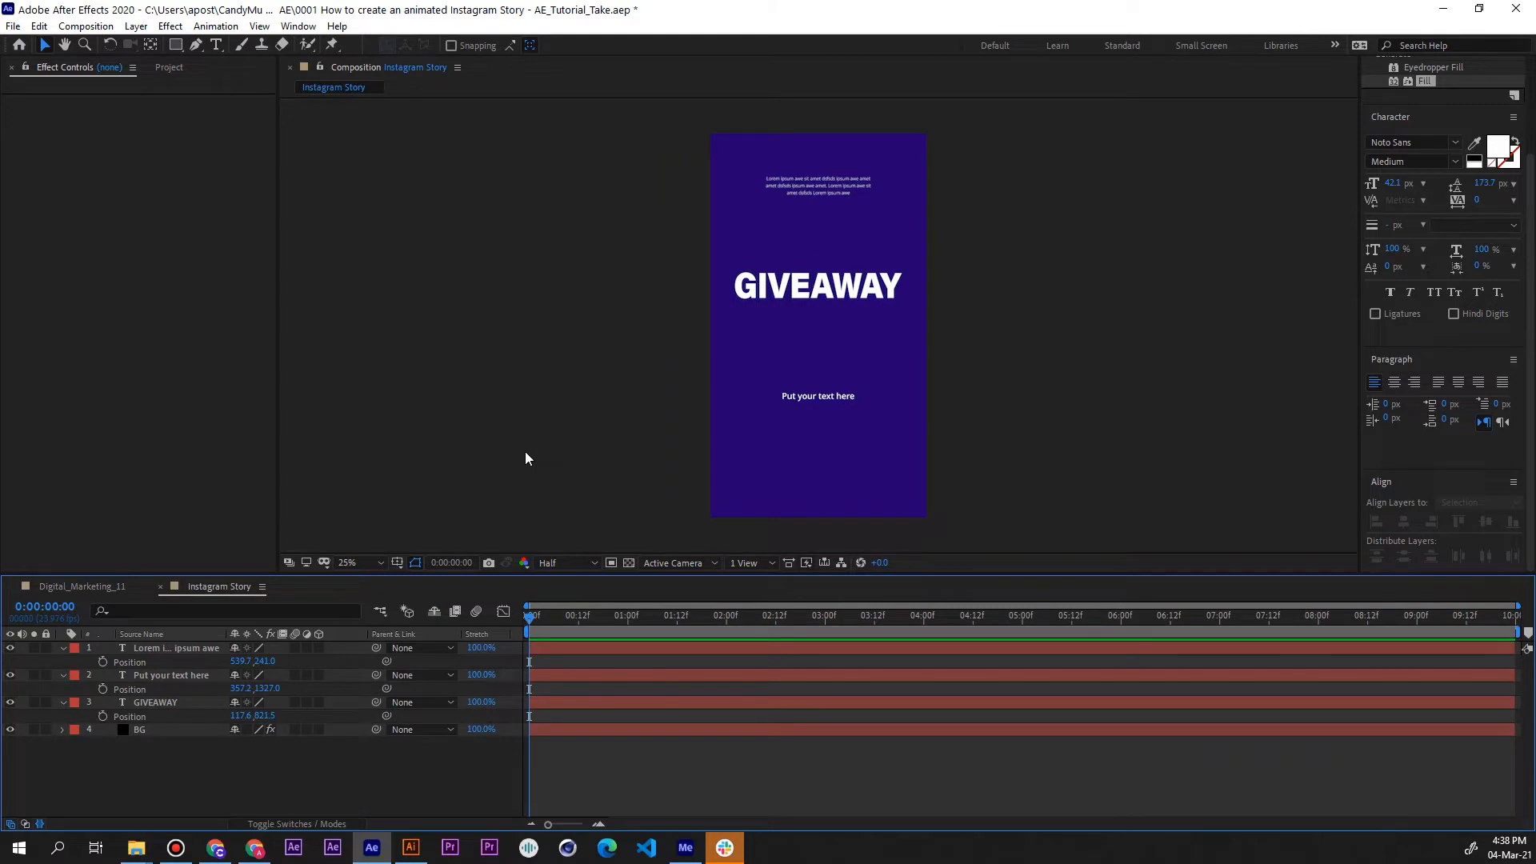
Draw a closed four-point white shape around the GIVEAWAY text with the Pen tool, taller on its left side than its right.
click(196, 46)
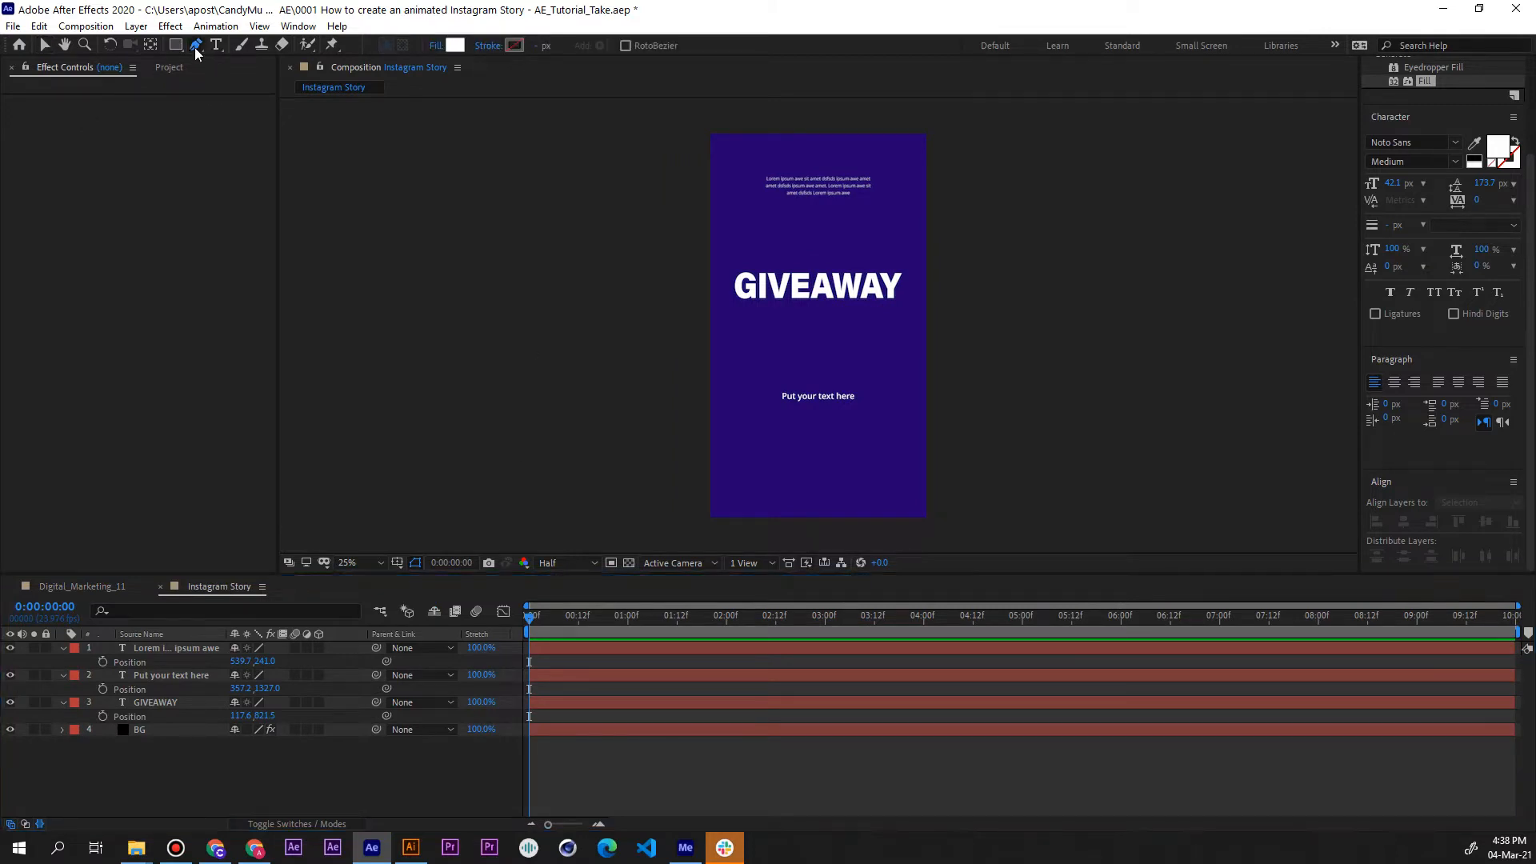
scroll(744, 274, up, 2)
key(space)
drag(737, 201, 756, 231)
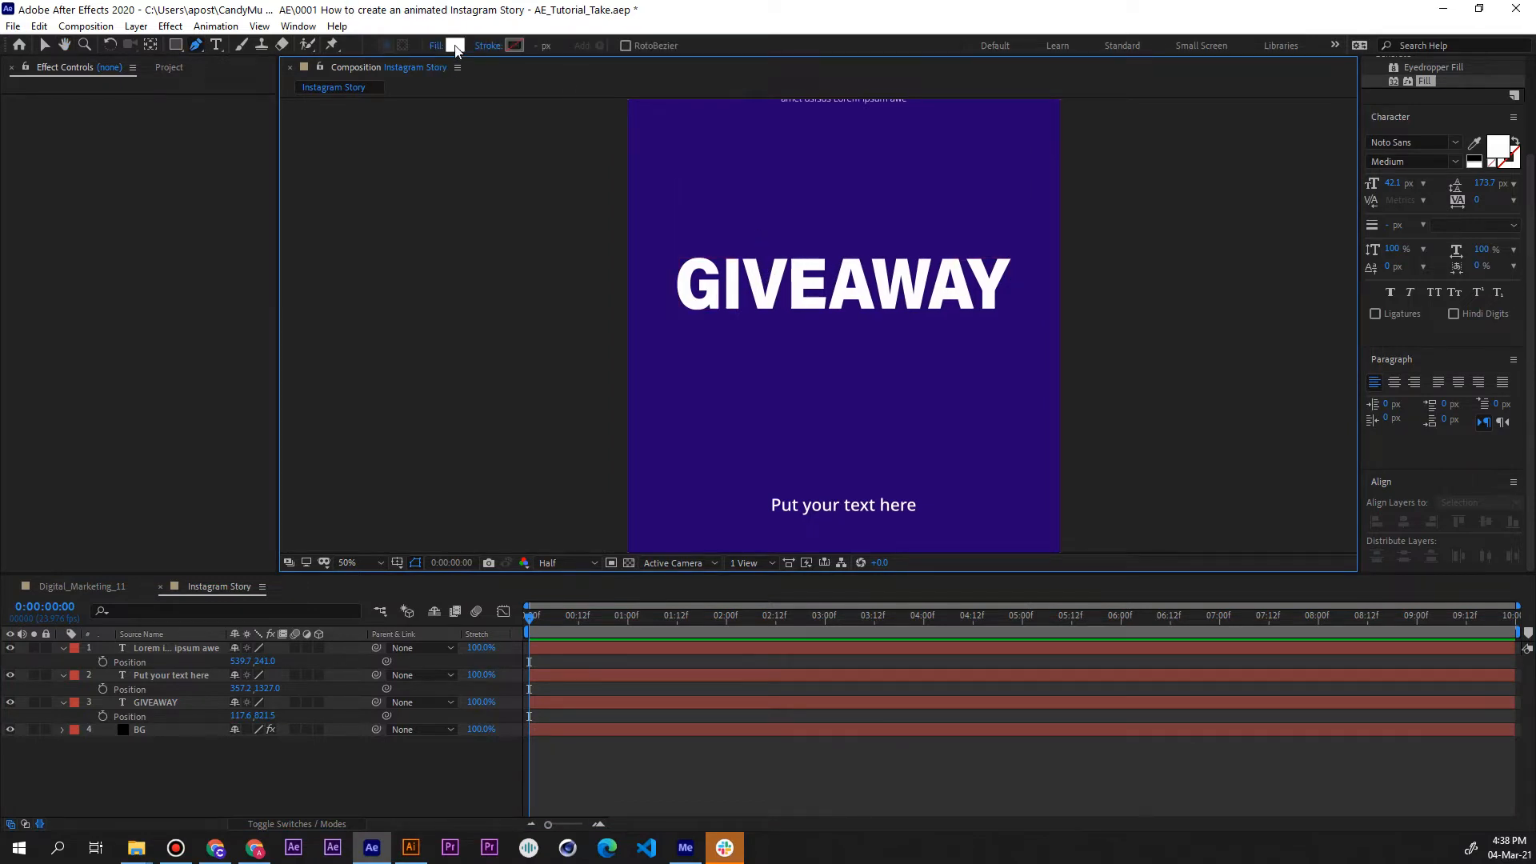
click(662, 207)
click(662, 348)
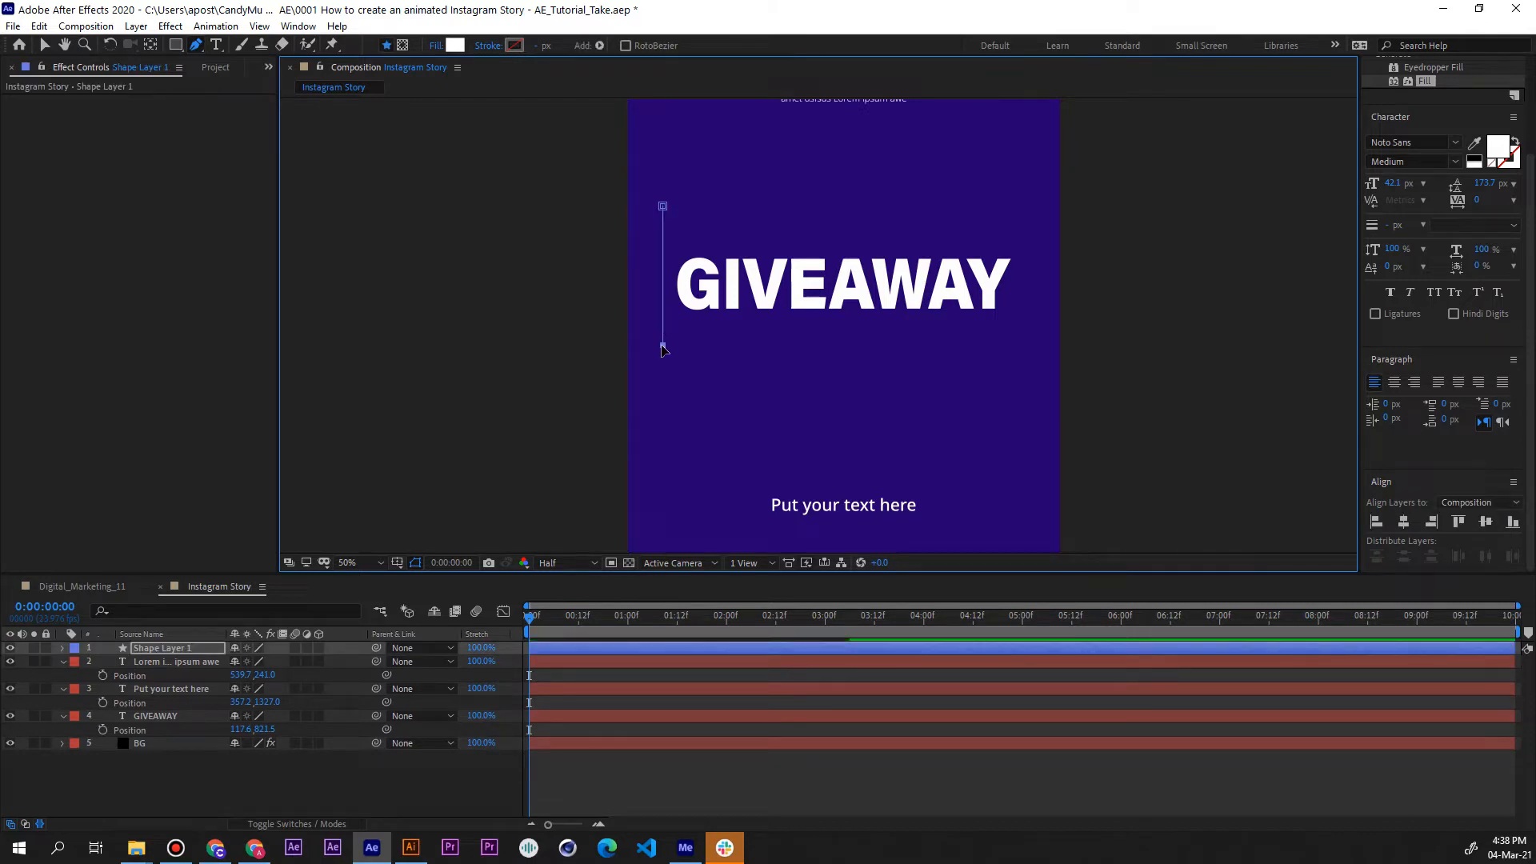
click(1021, 324)
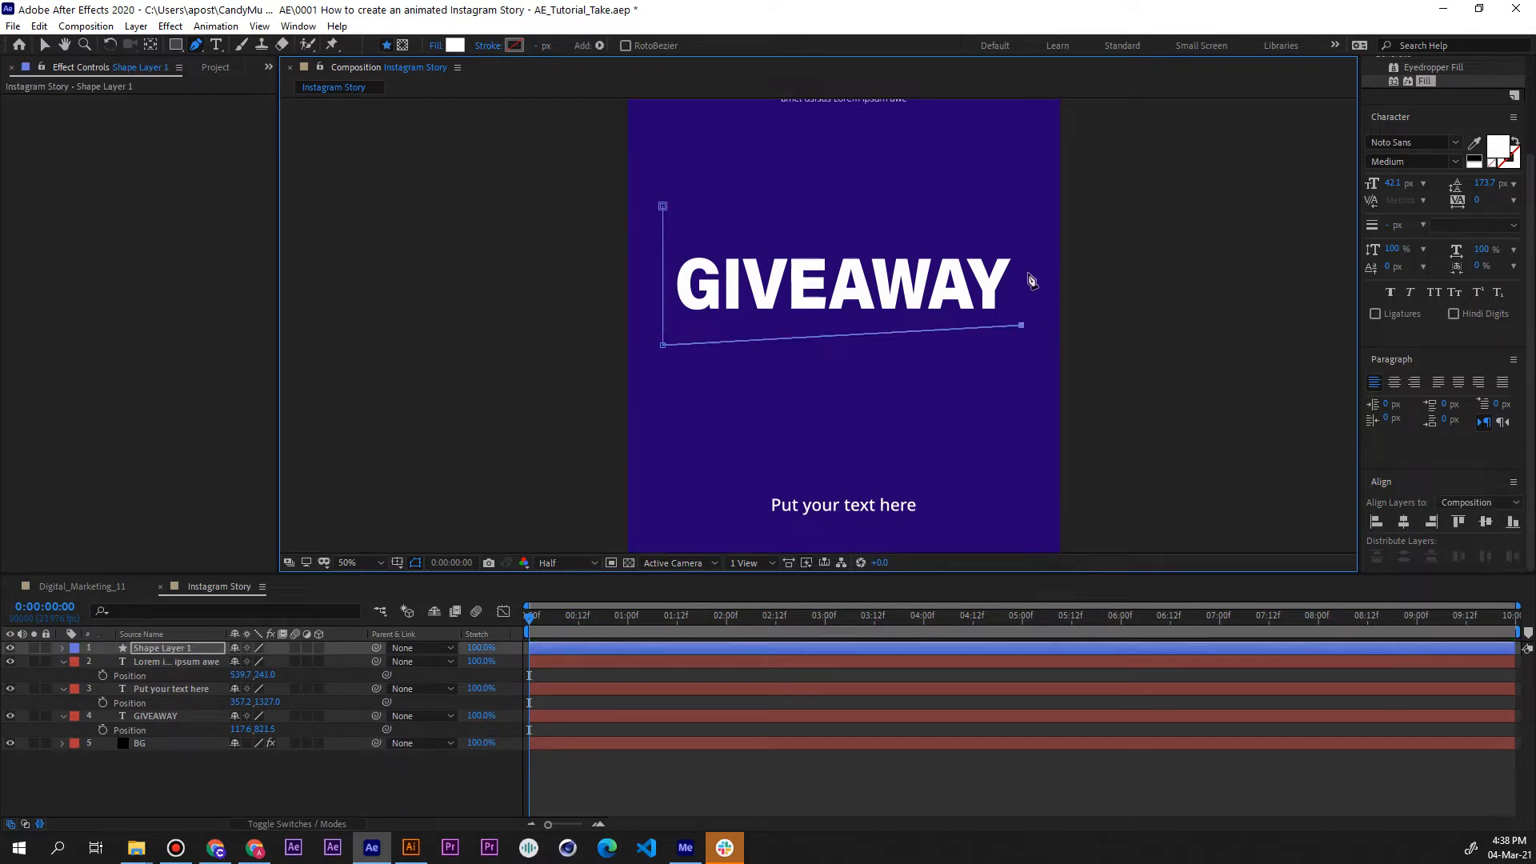
click(1022, 237)
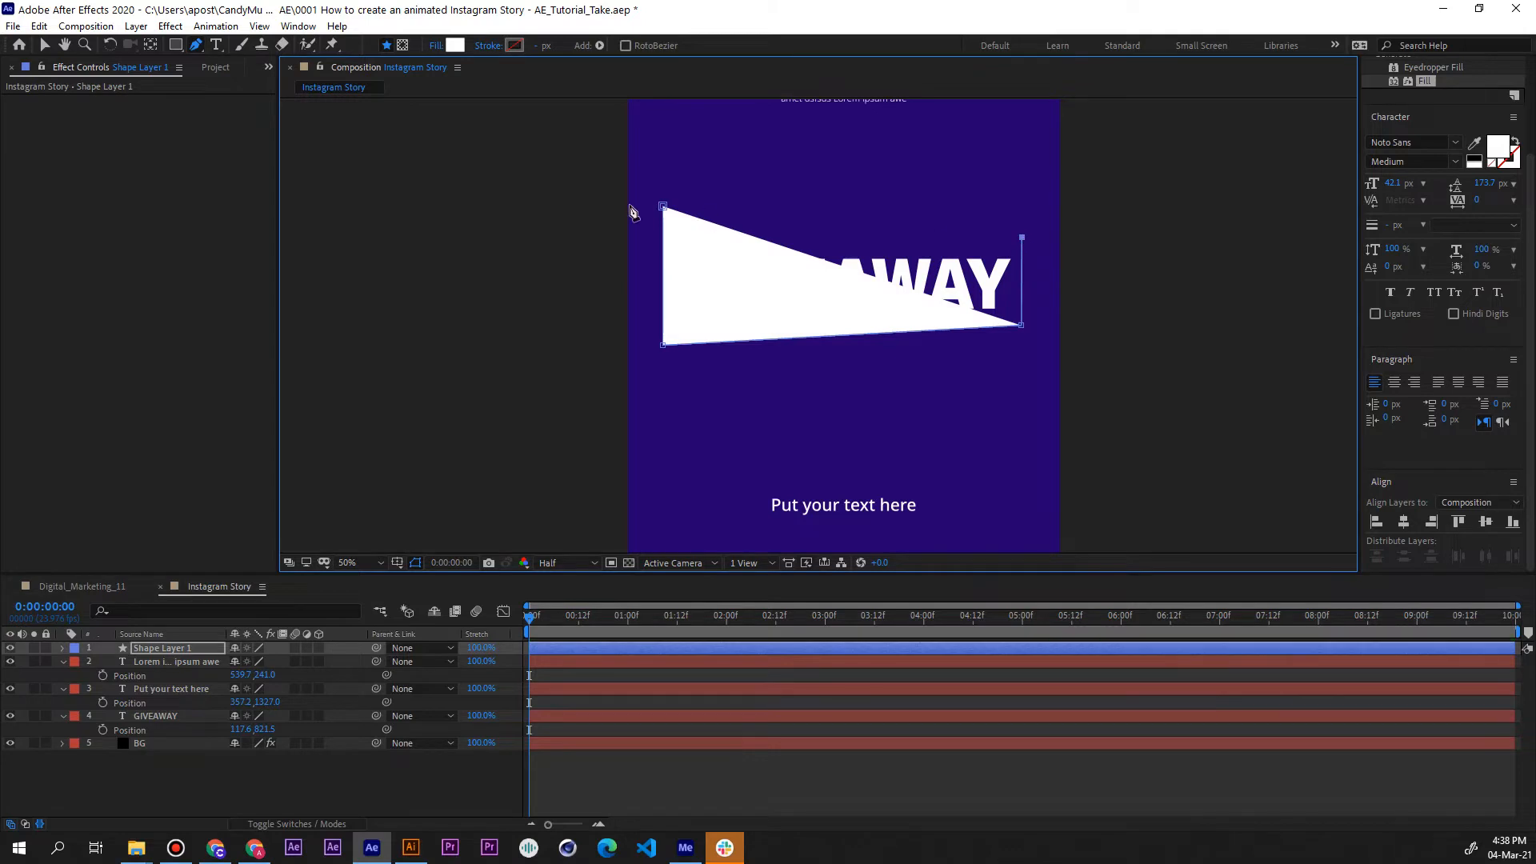
click(662, 206)
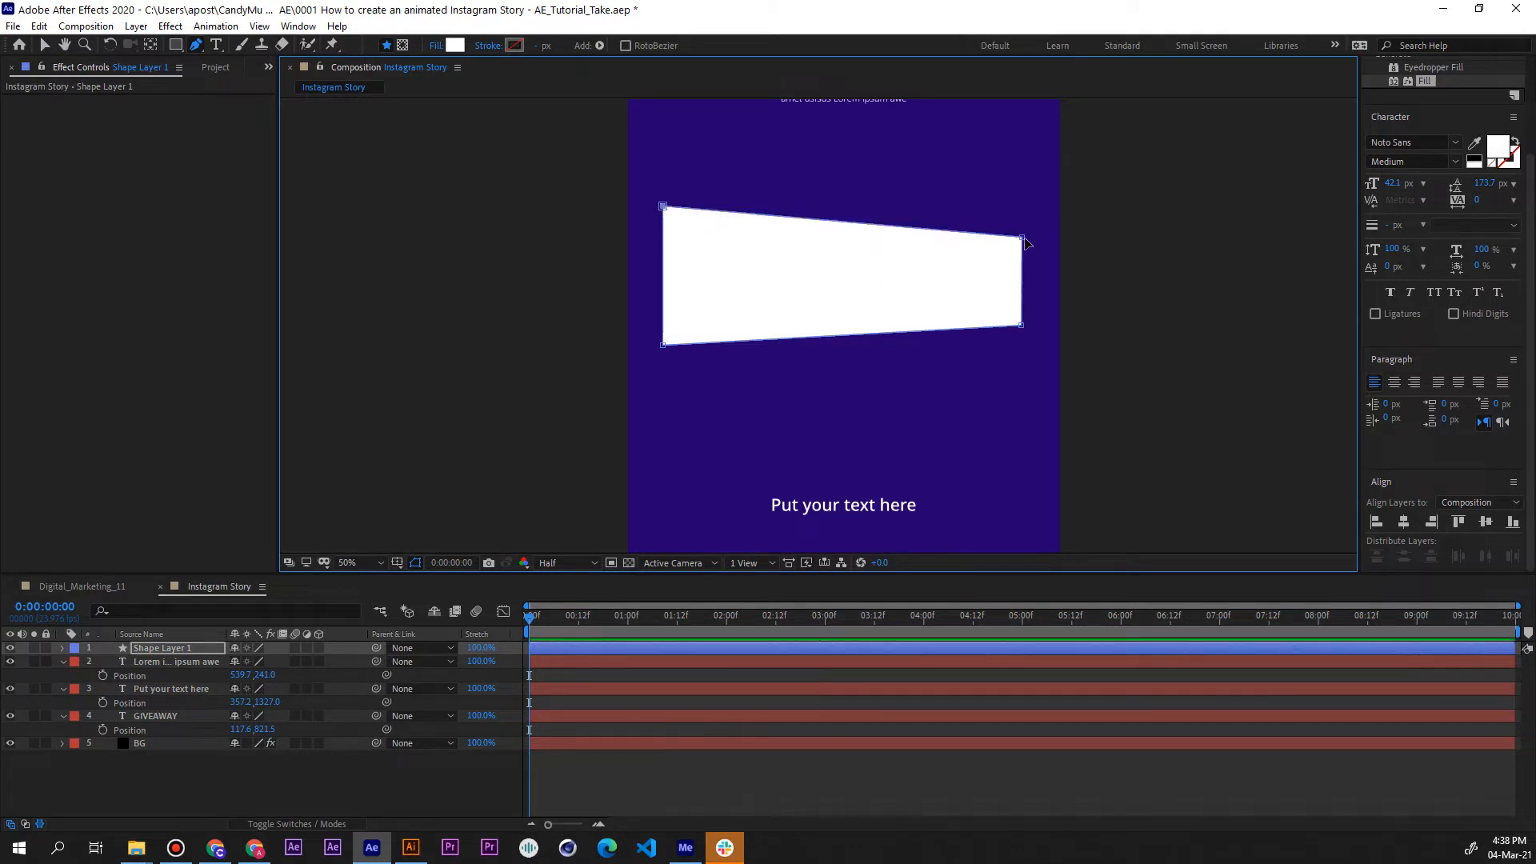
Refine the four corner points of the white shape, narrowing its height slightly and extending its right side outward.
drag(1021, 237, 1020, 254)
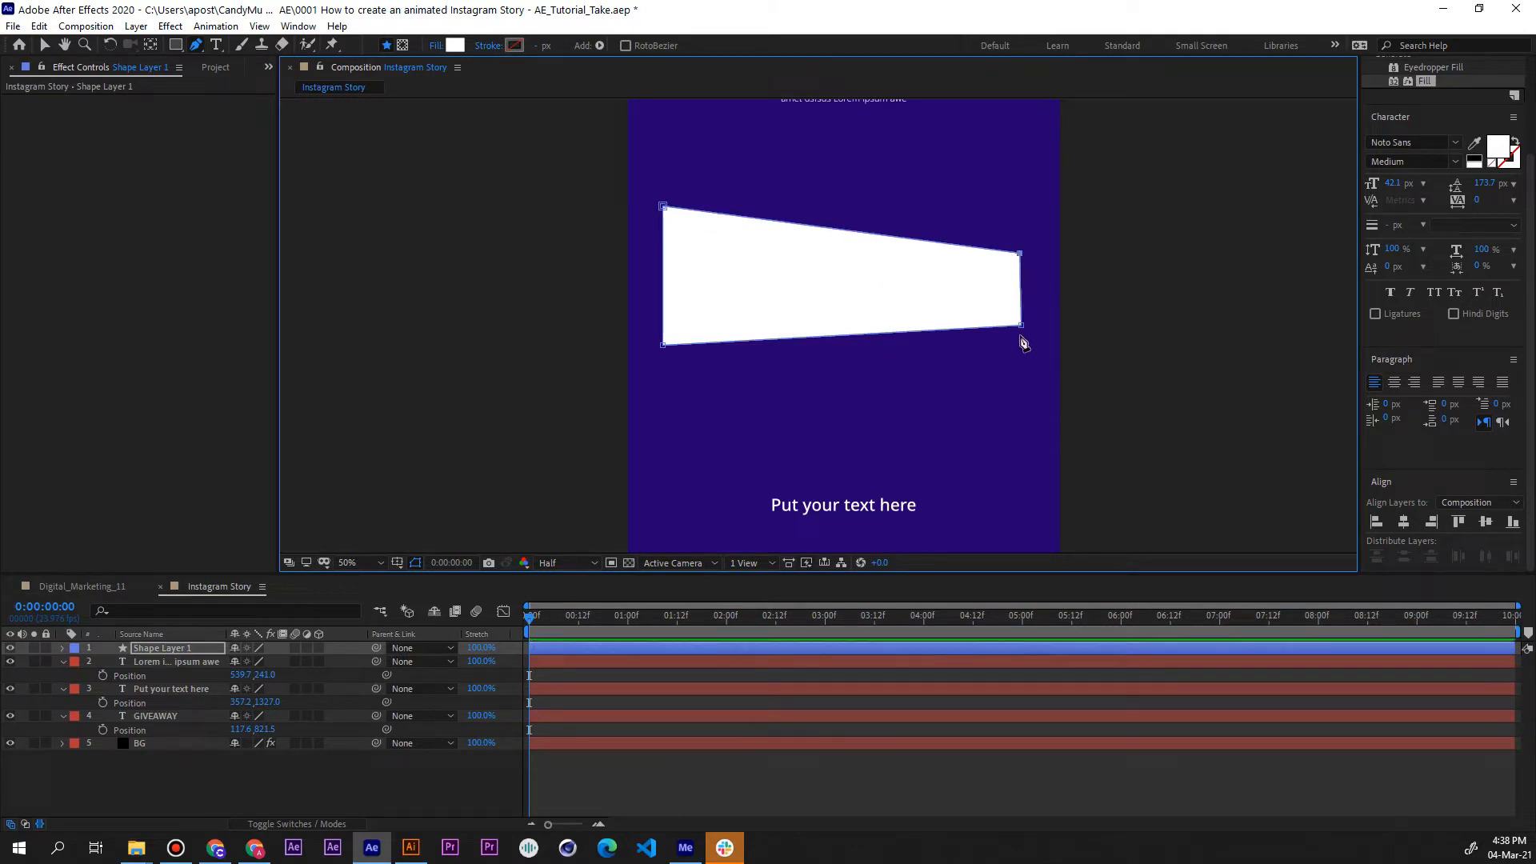
drag(1019, 327, 1019, 331)
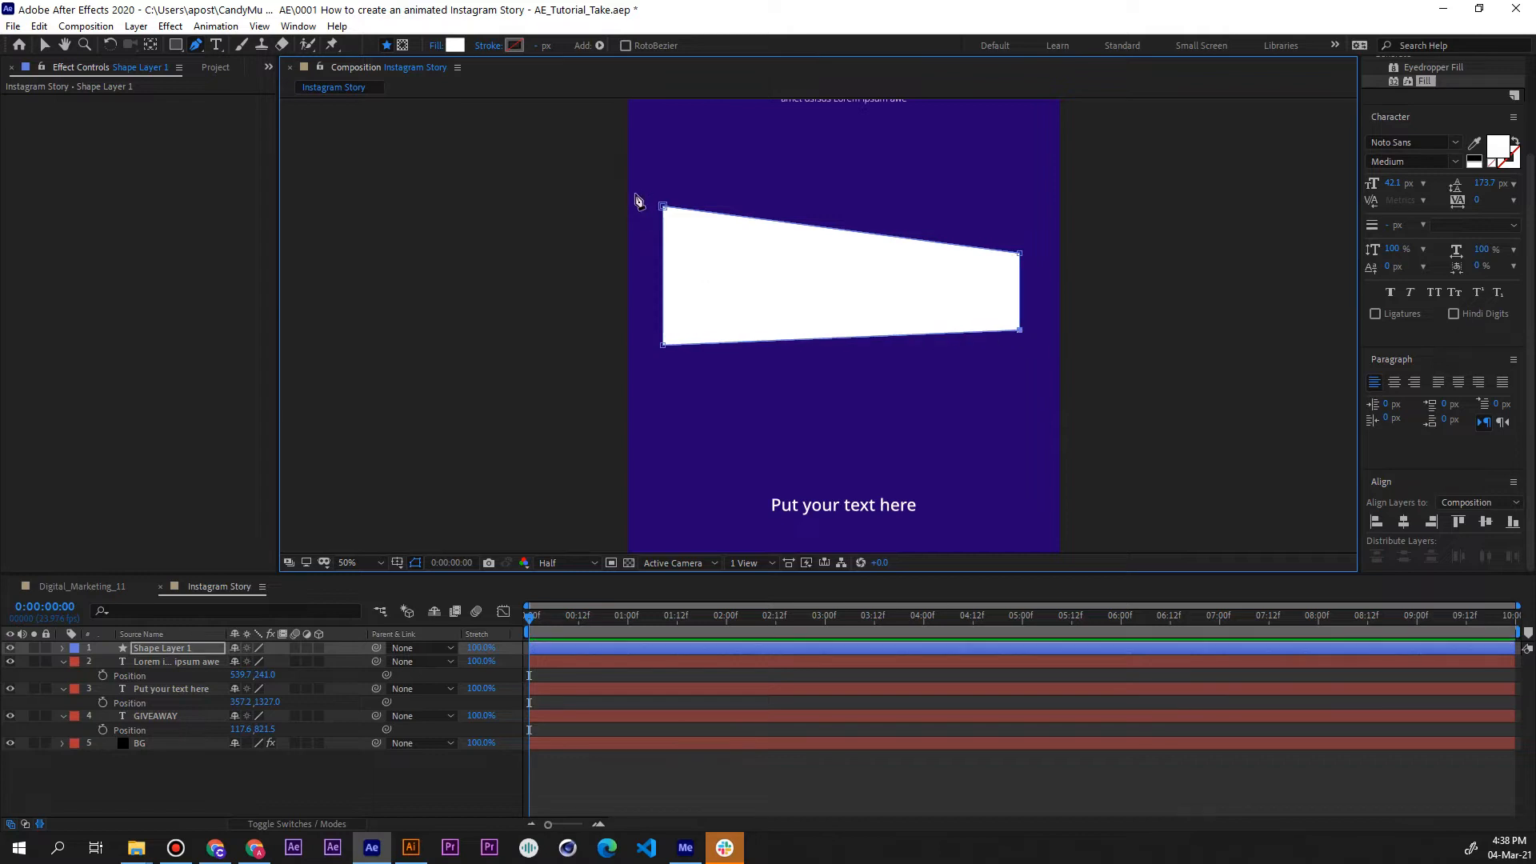
drag(662, 349, 662, 352)
drag(663, 206, 664, 216)
drag(1019, 253, 1029, 255)
drag(1019, 329, 1029, 329)
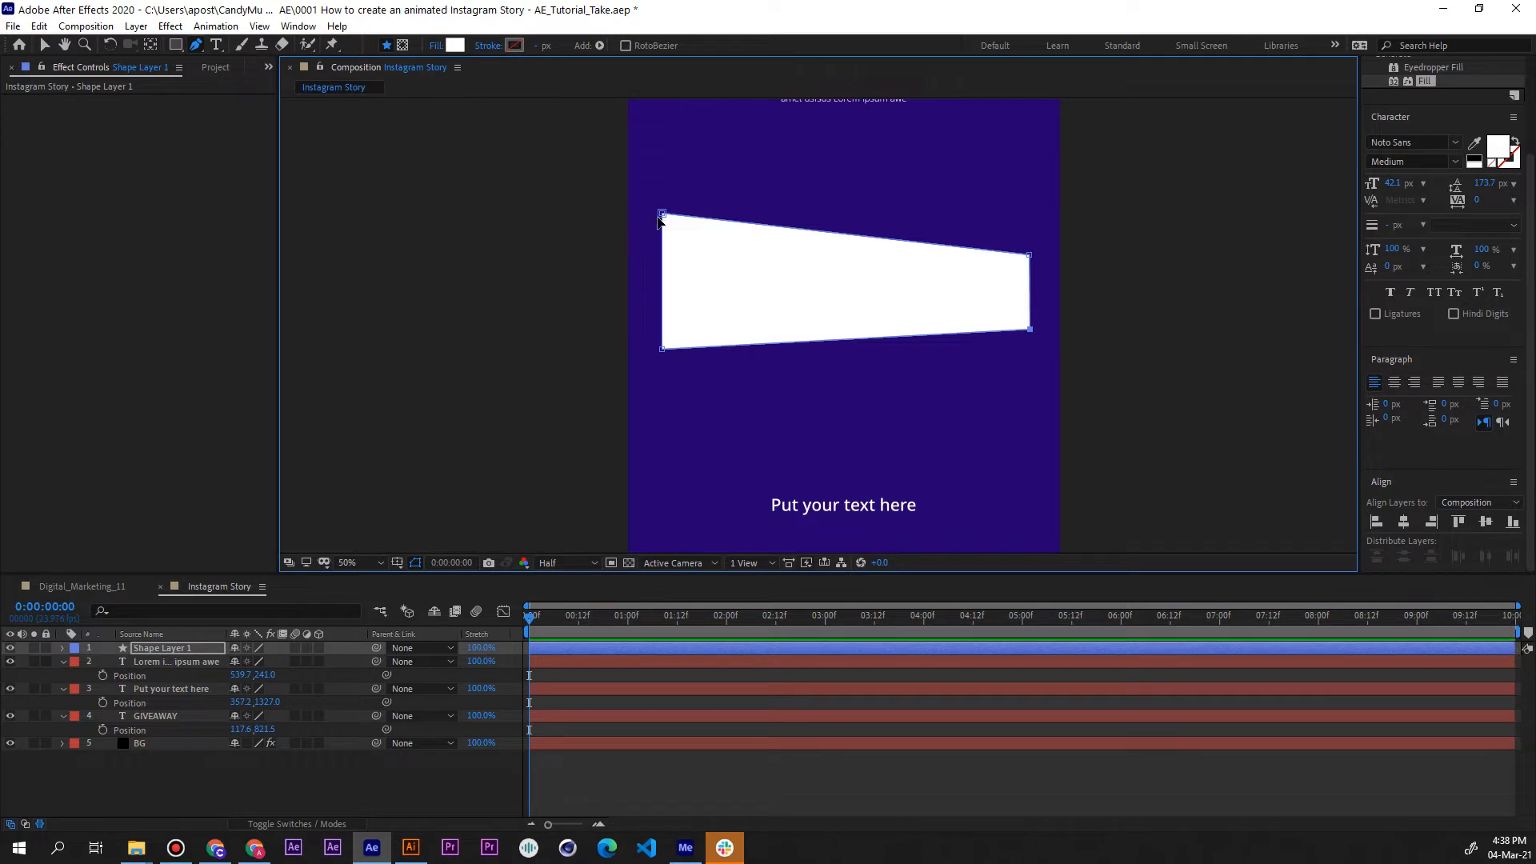
drag(662, 215, 660, 216)
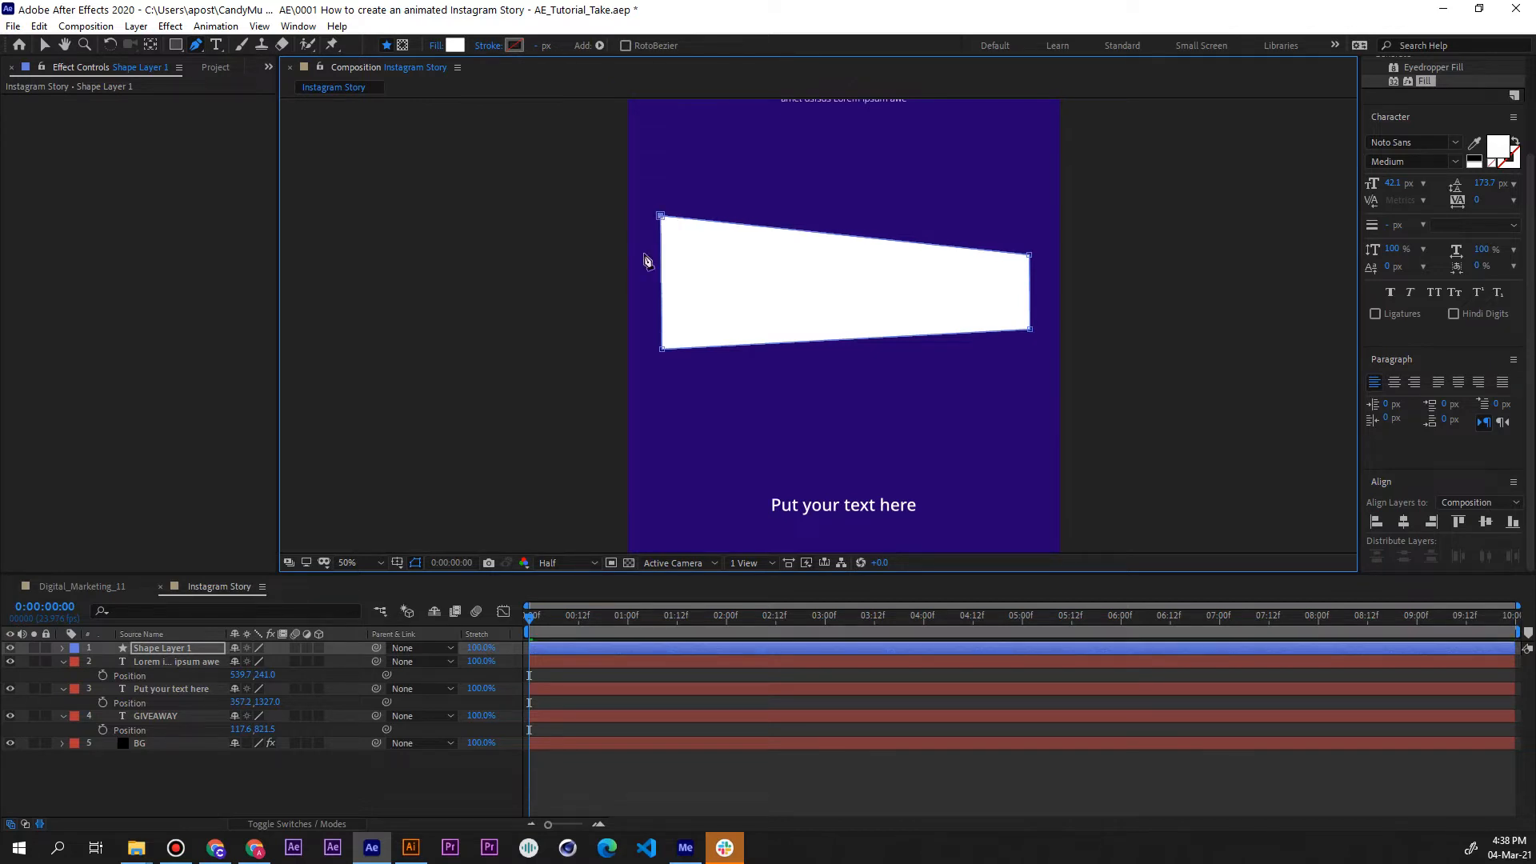
Copy the Shape_01 colour code 3300BE from the Control_Panel layer in Digital_Marketing_11.
click(111, 590)
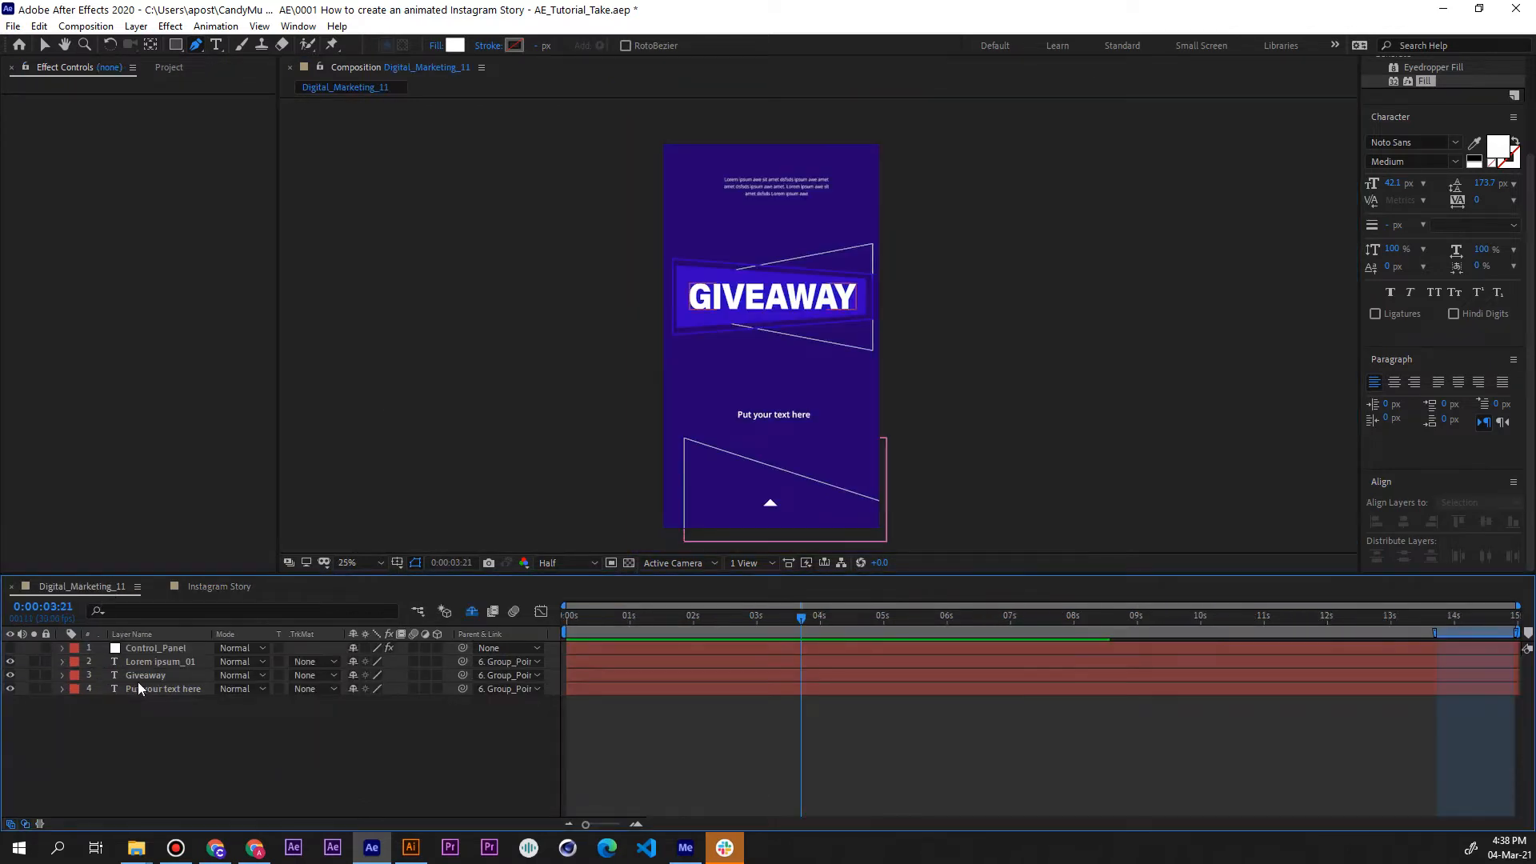
click(157, 650)
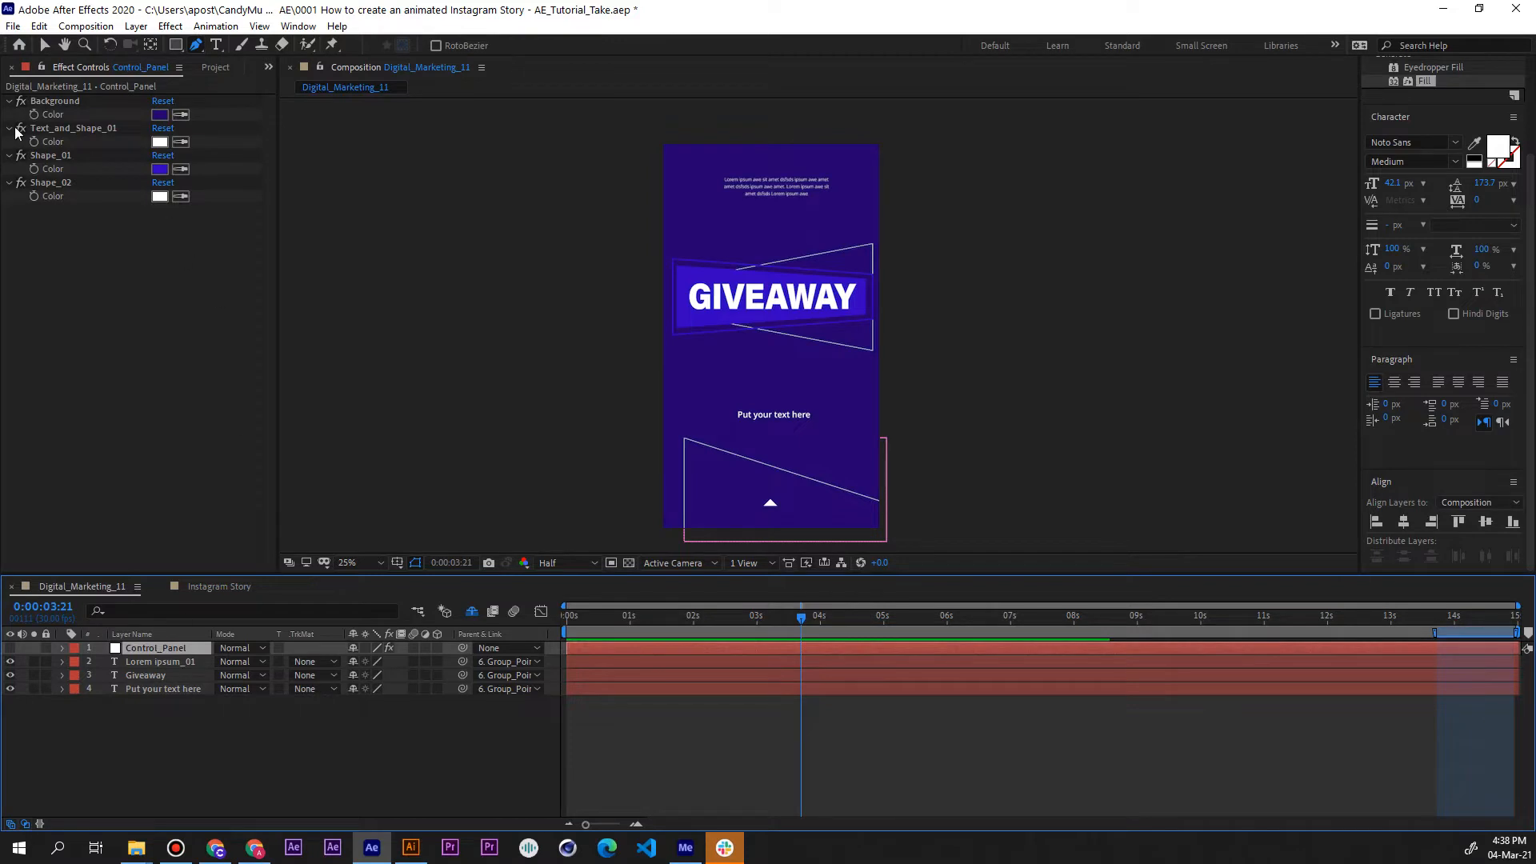
click(159, 170)
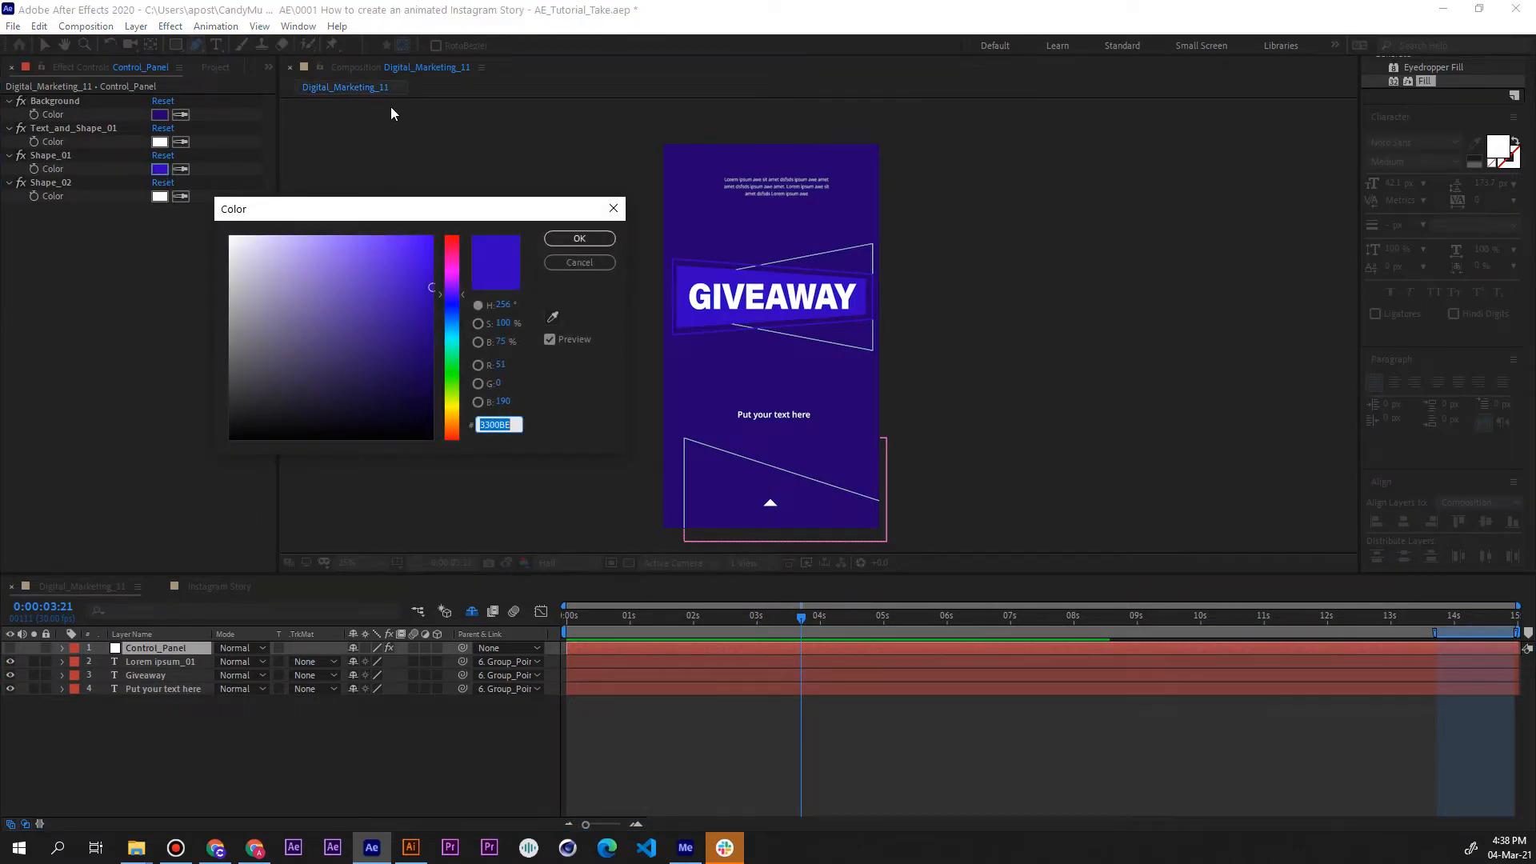
click(579, 239)
Set the fill of Shape Layer 1 in Instagram Story to the copied colour 3300BE.
click(226, 587)
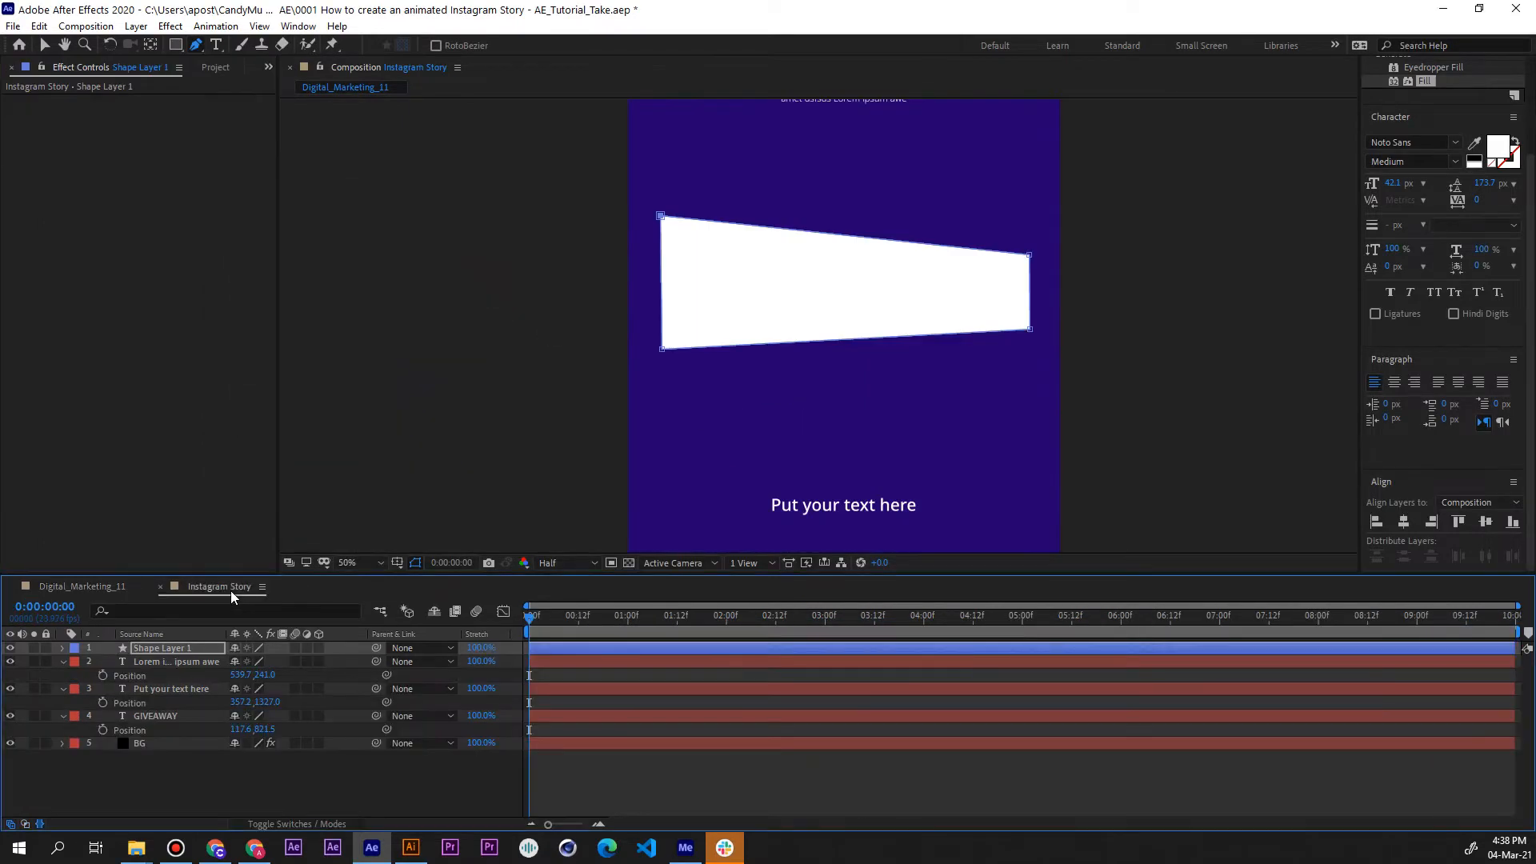
click(162, 648)
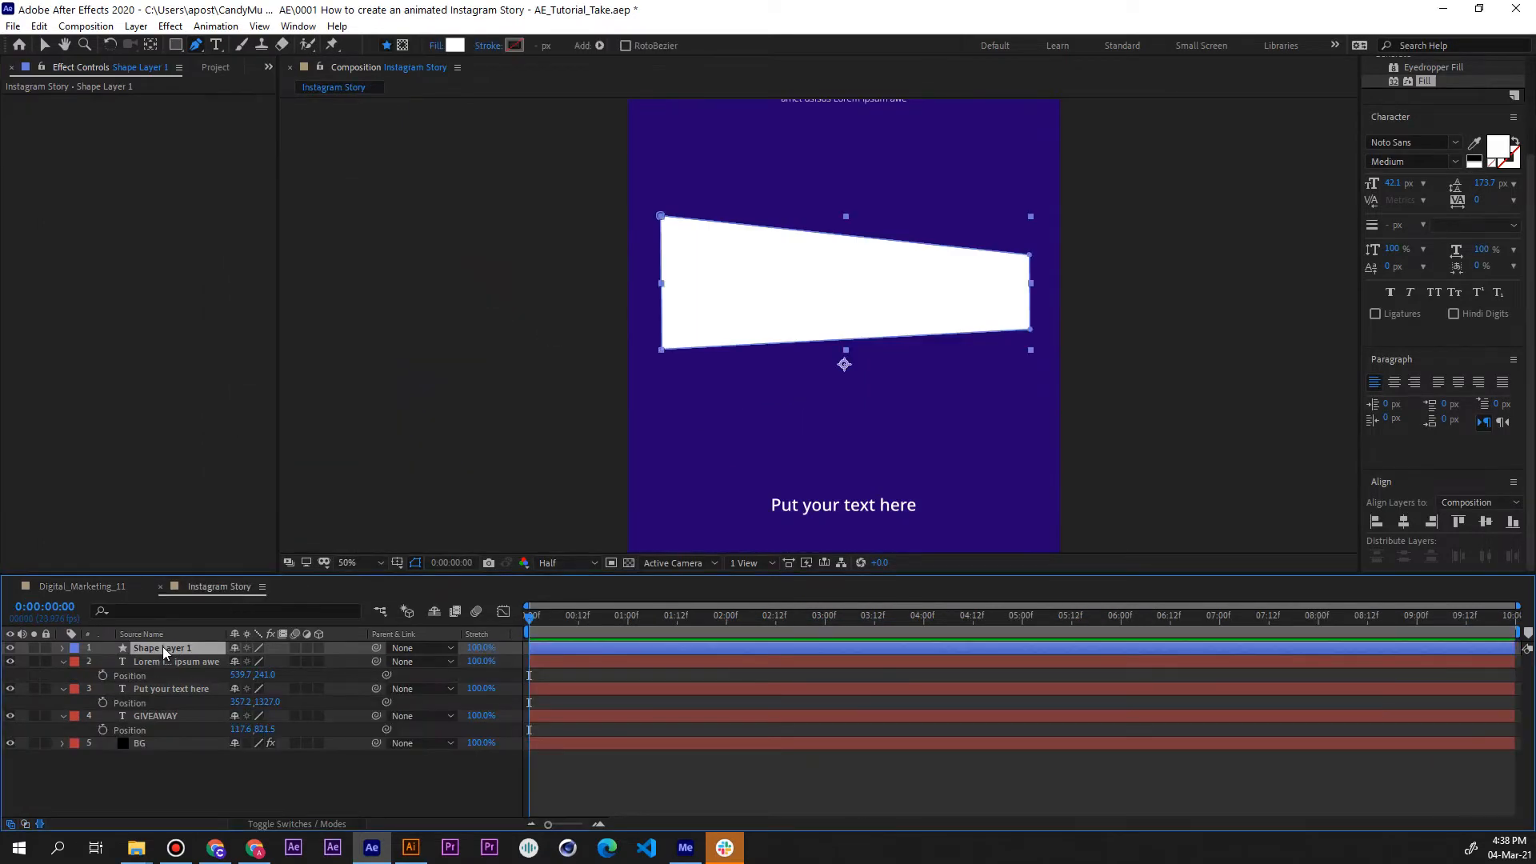
click(453, 46)
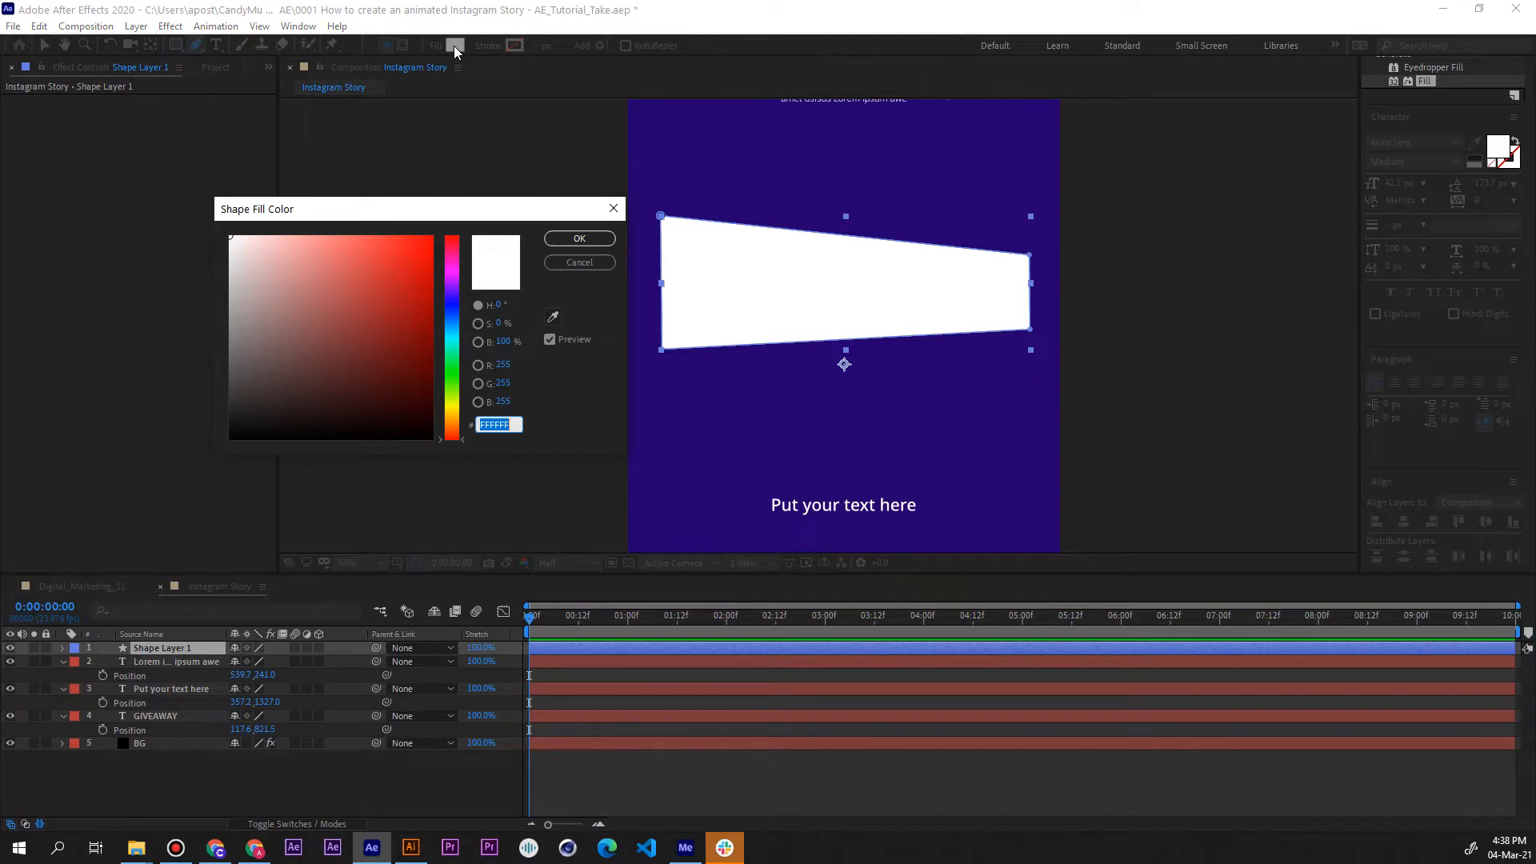
key(ctrl+v)
click(589, 240)
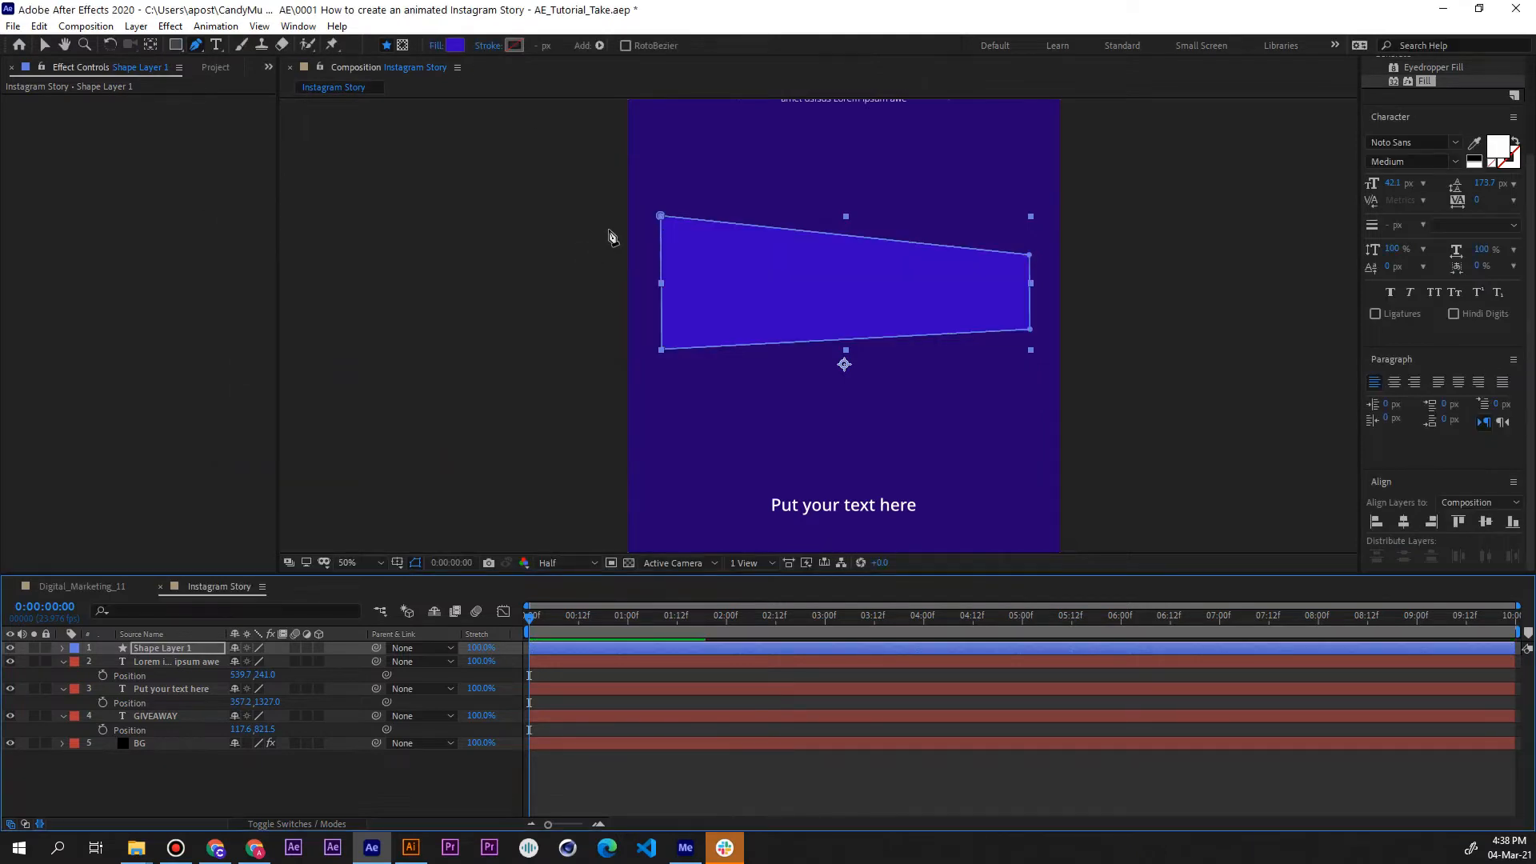
Move the anchor point of Shape Layer 1 to the centre of the shape.
click(151, 45)
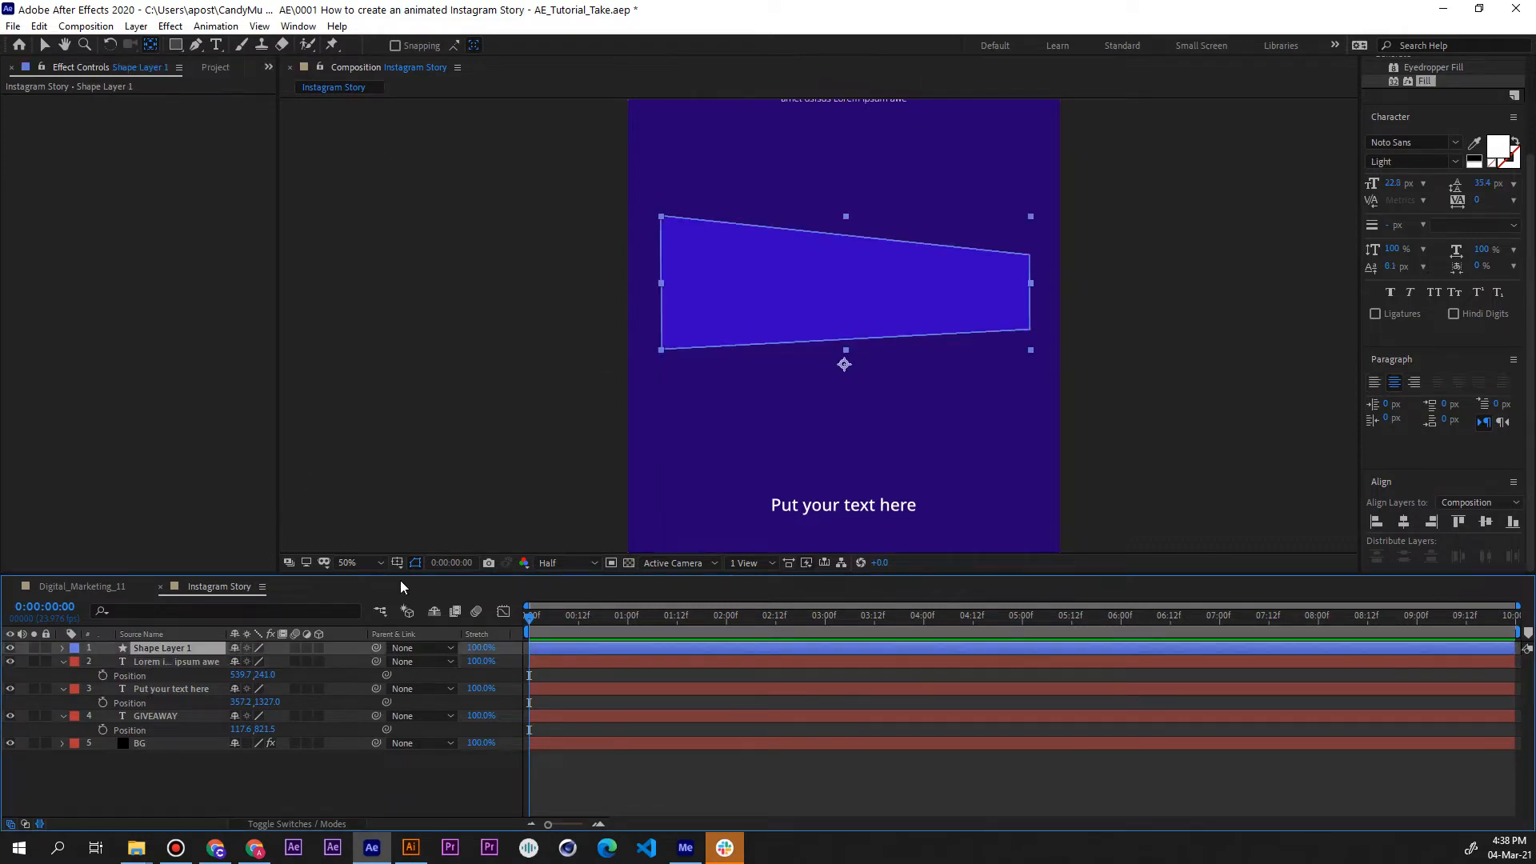
drag(843, 362, 843, 280)
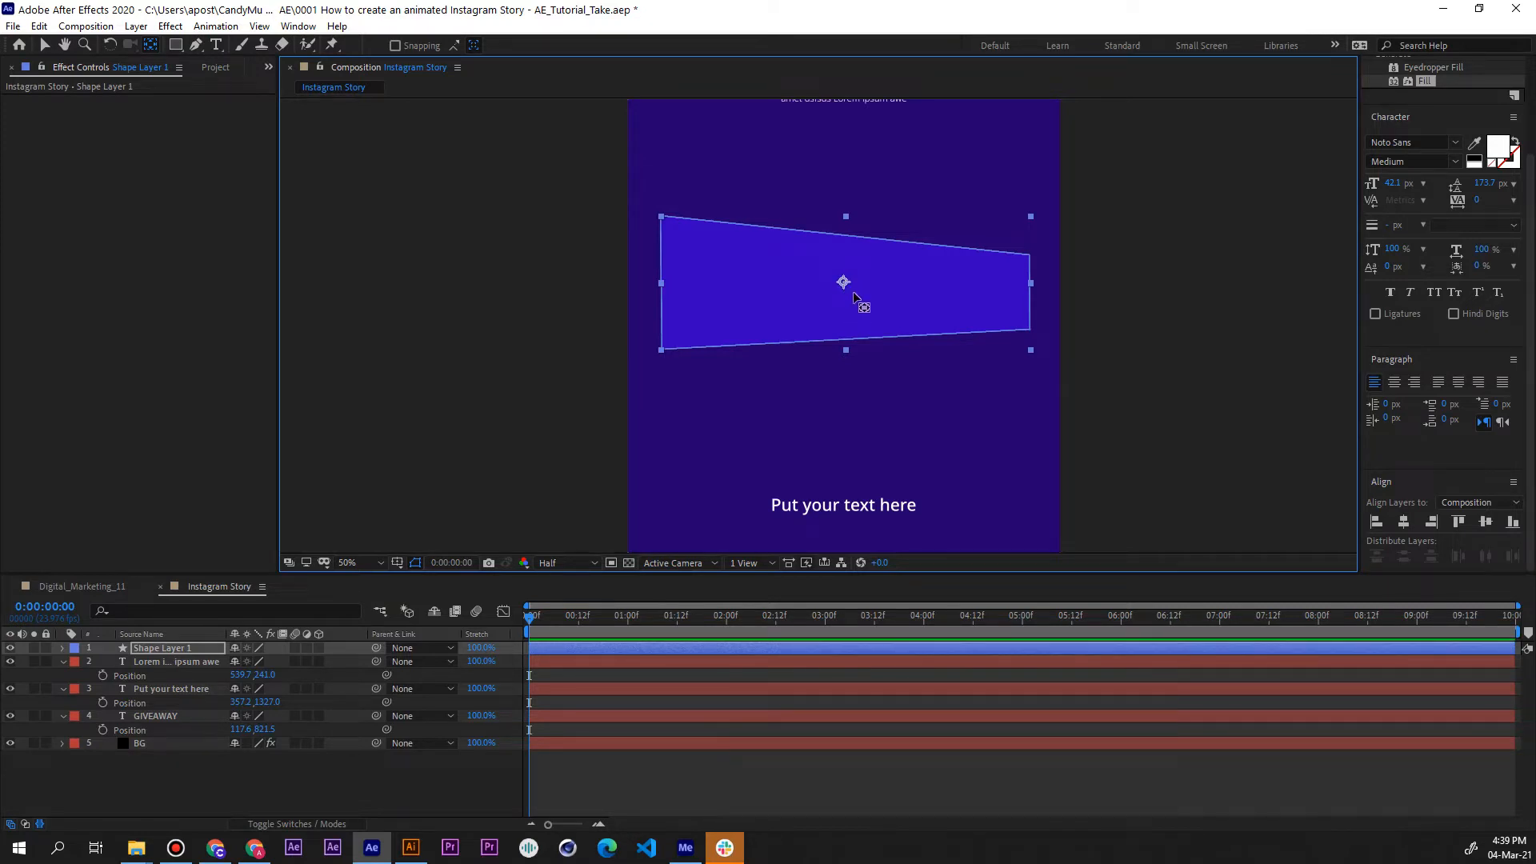
click(152, 653)
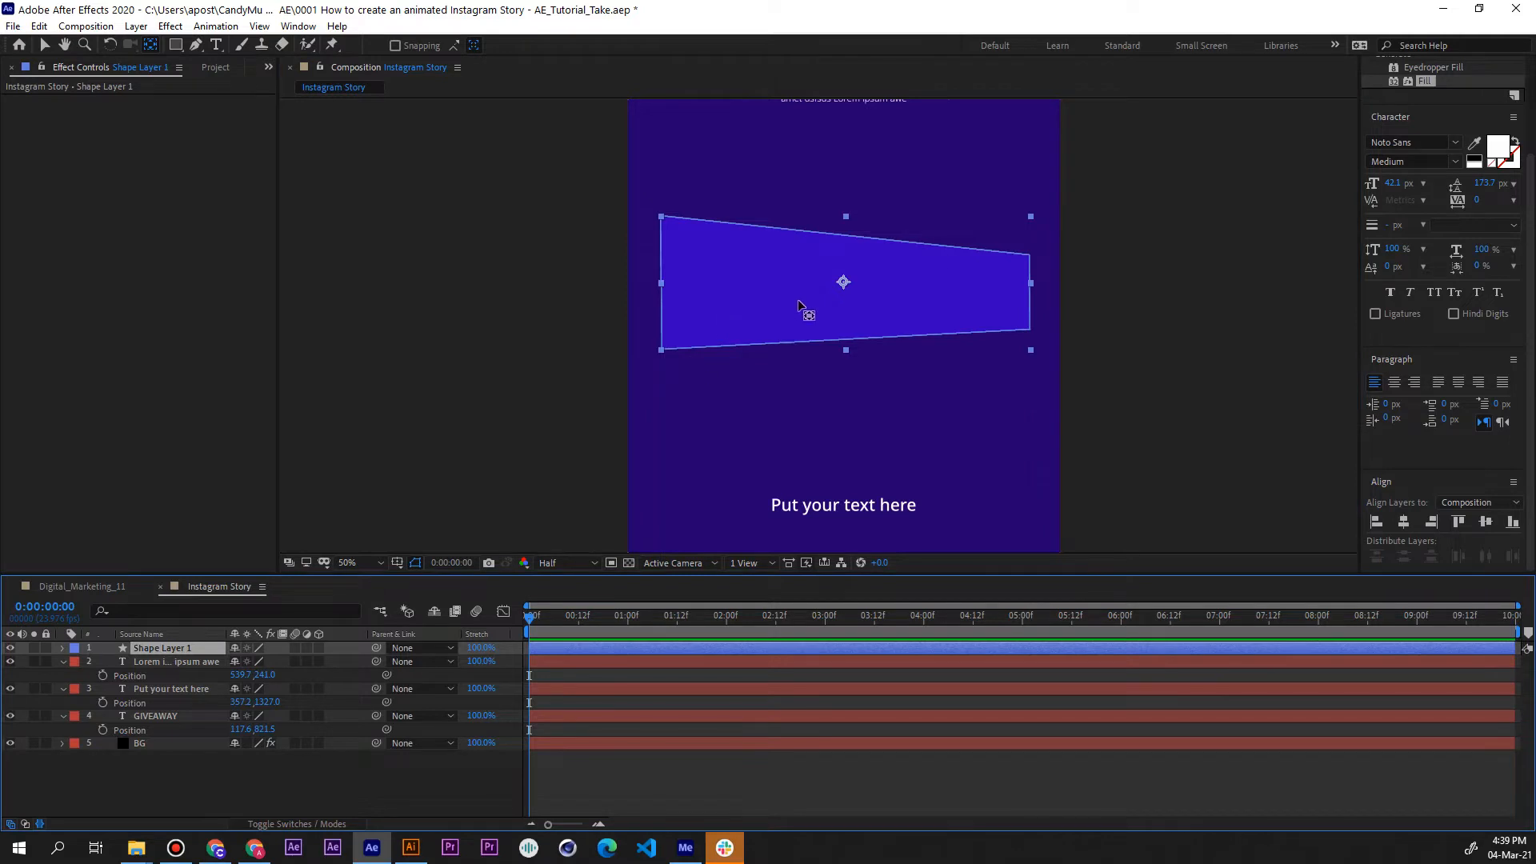
click(844, 284)
Rename Shape Layer 1 as Main_Shape_Middle and deselect it.
click(176, 654)
key(Return)
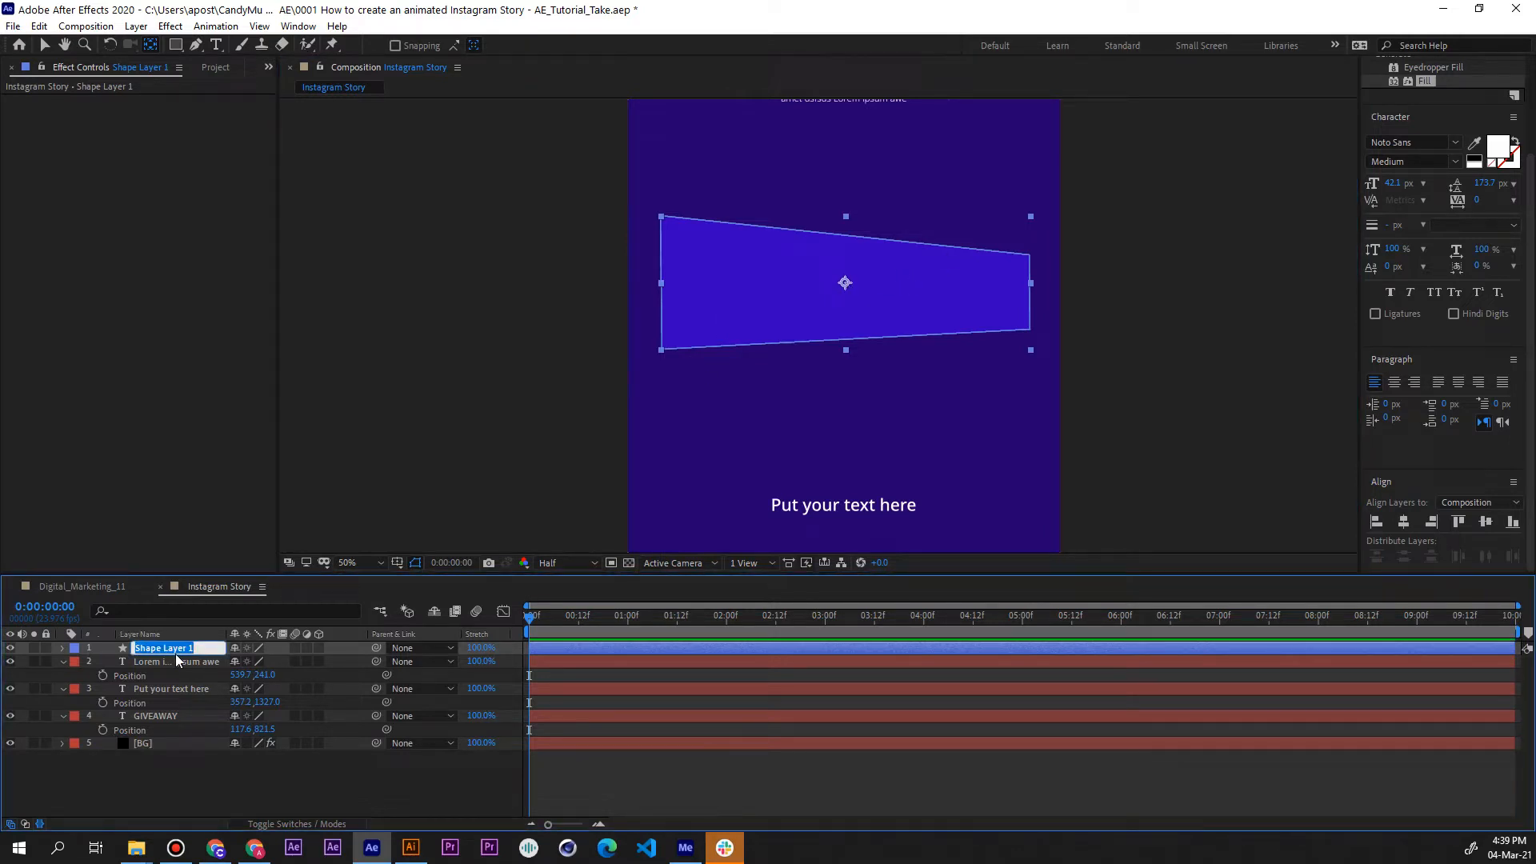
text(Main_Shape_Middle)
click(152, 758)
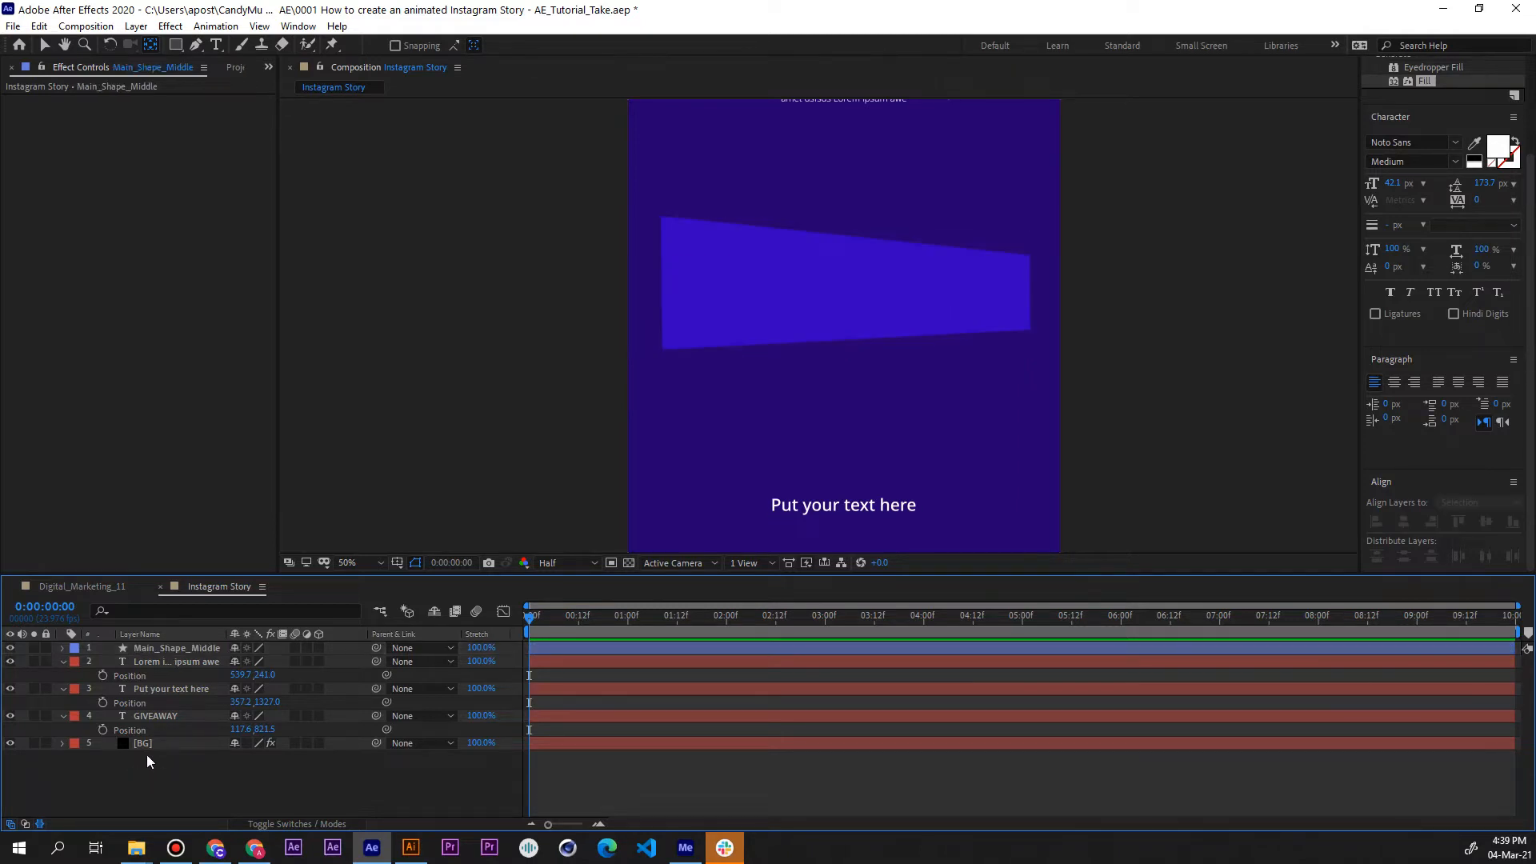
Check the layout in Digital_Marketing_11 and move Main_Shape_Middle between GIVEAWAY and BG in the Instagram Story layer stack.
click(109, 592)
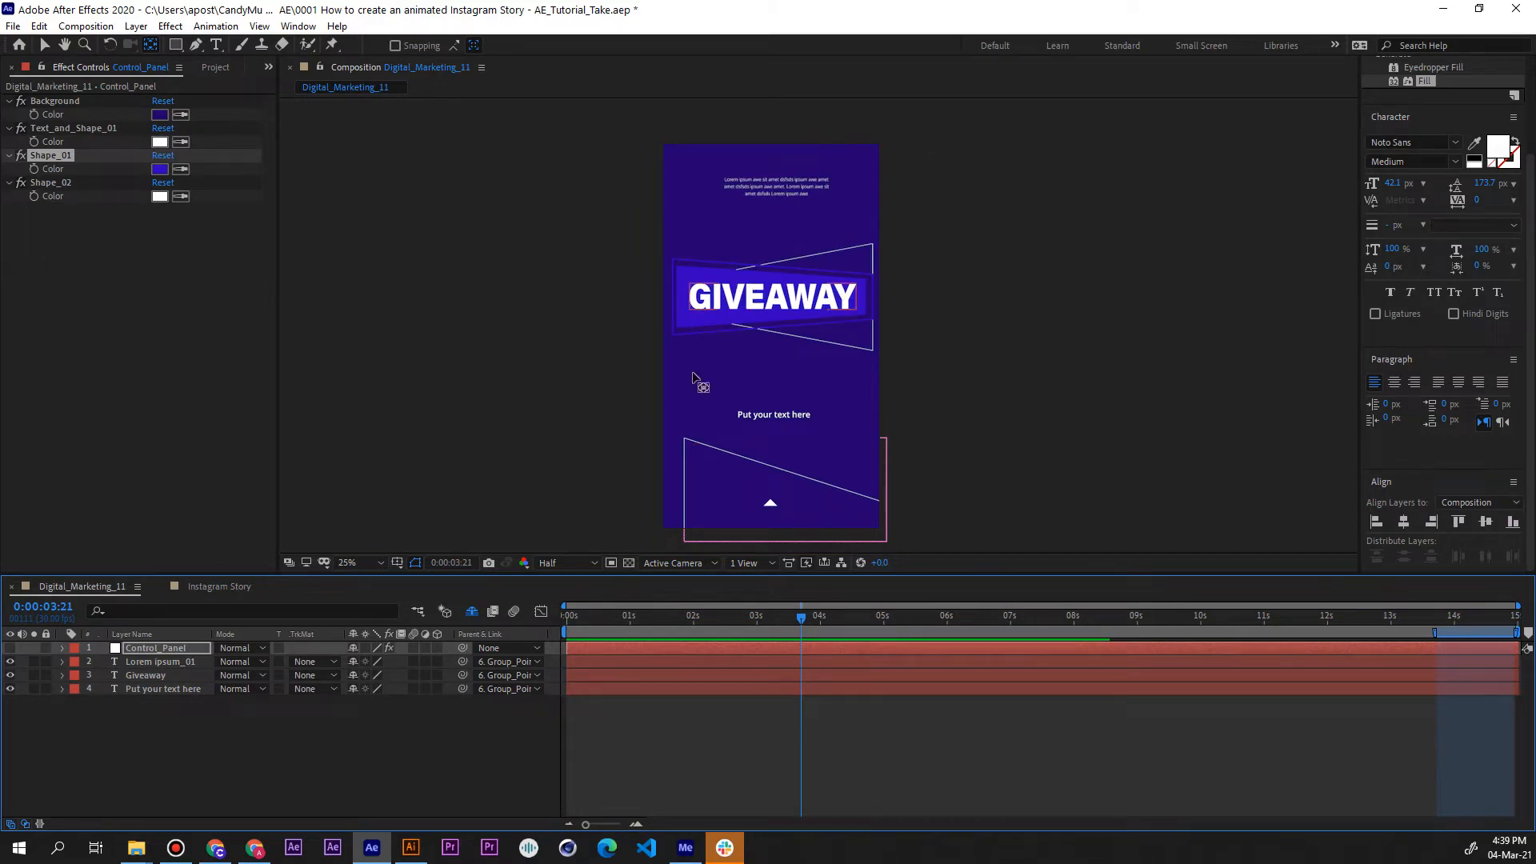
click(205, 590)
click(166, 649)
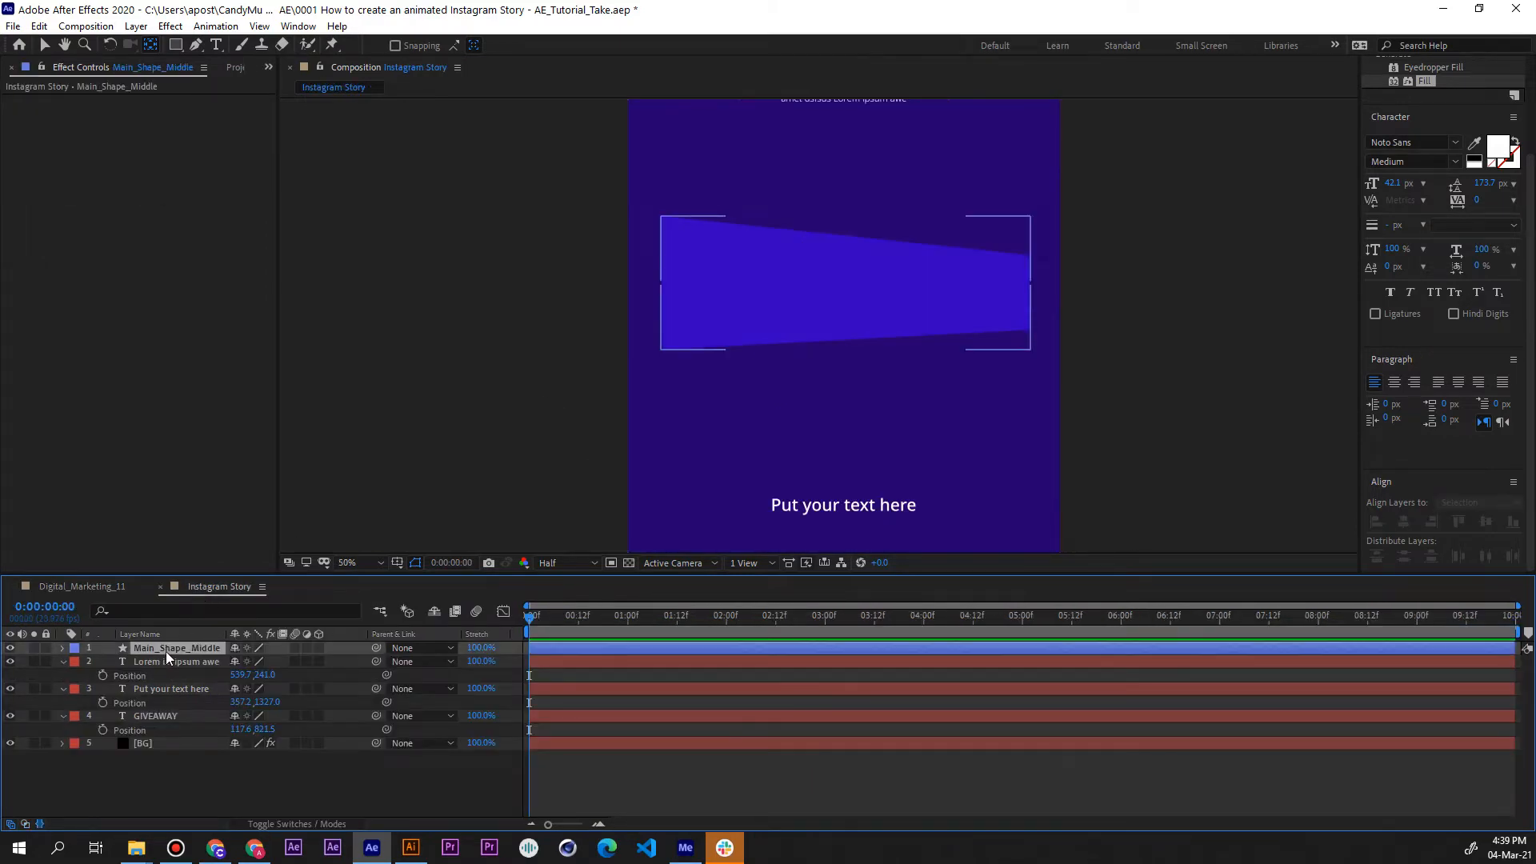
drag(167, 648, 176, 733)
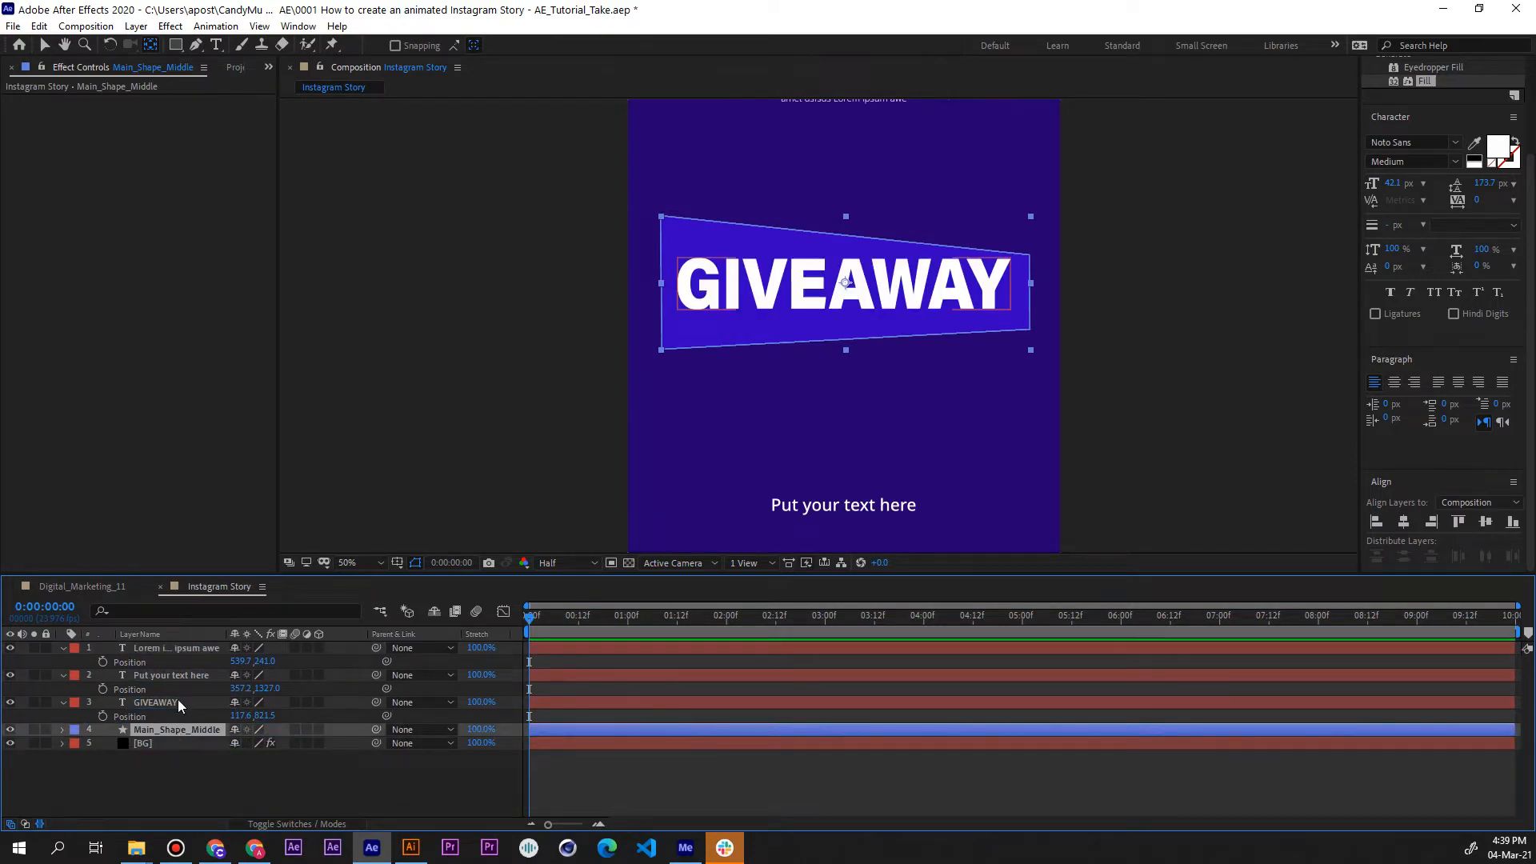
Collapse the position properties of the three text layers and deselect everything.
click(63, 648)
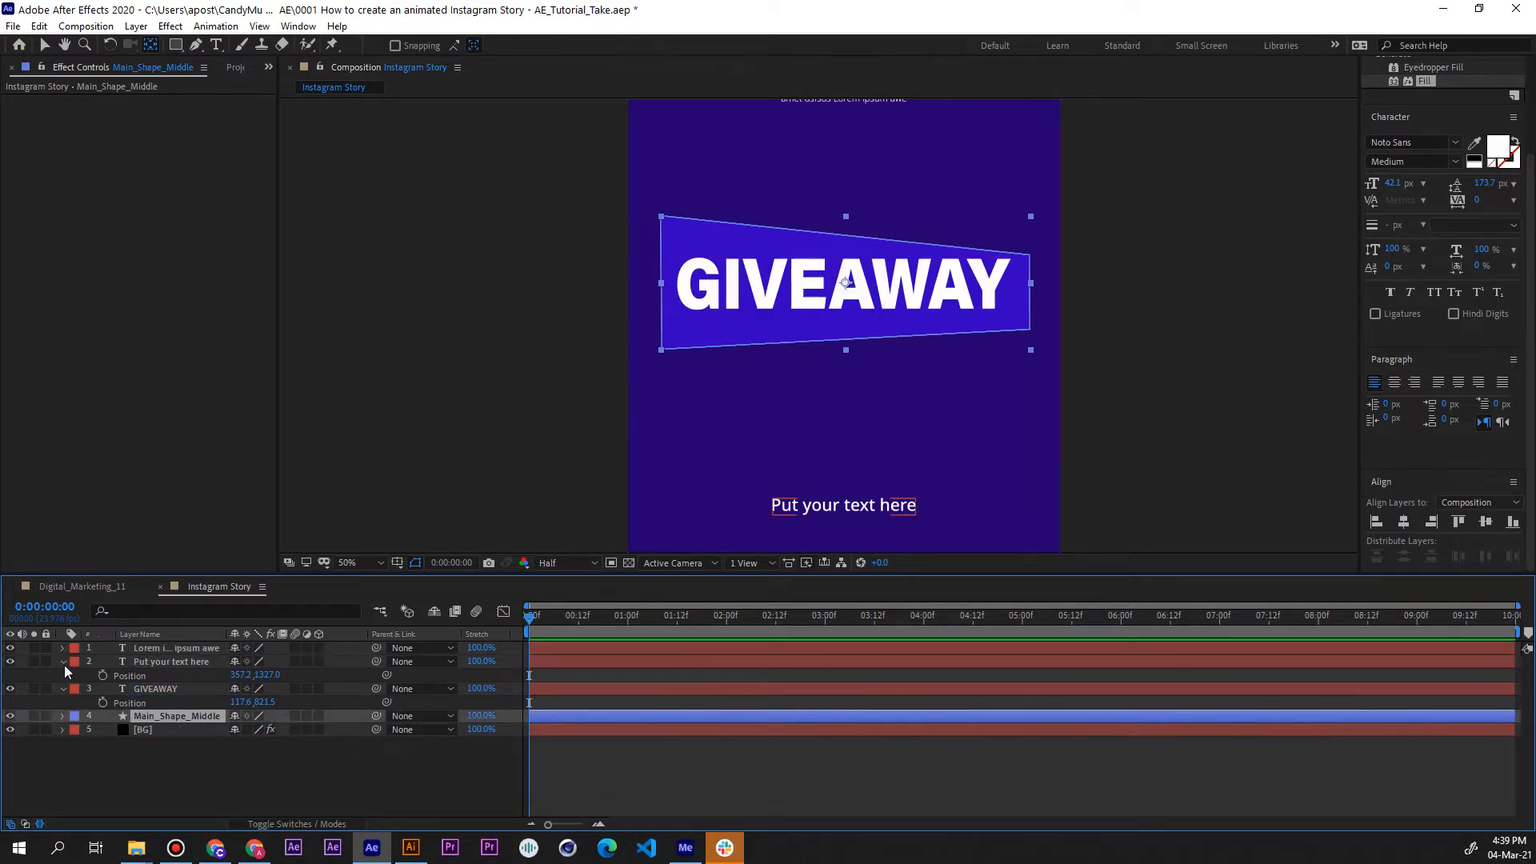
click(63, 661)
click(63, 675)
key(ctrl+shift+a)
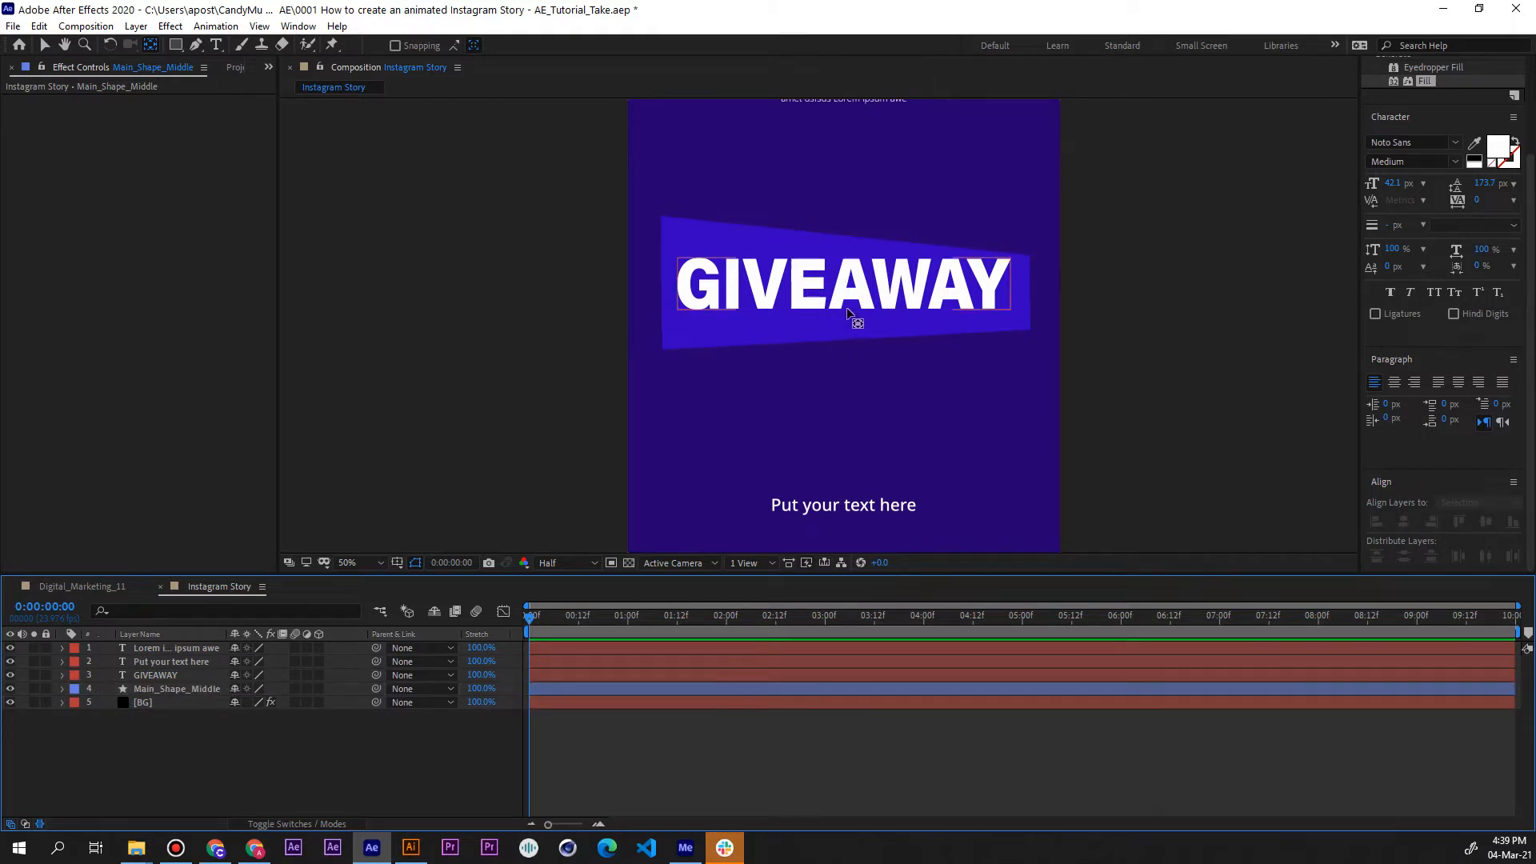
Shift the upper-right corner point of Main_Shape_Middle slightly outward with the Pen tool.
click(174, 689)
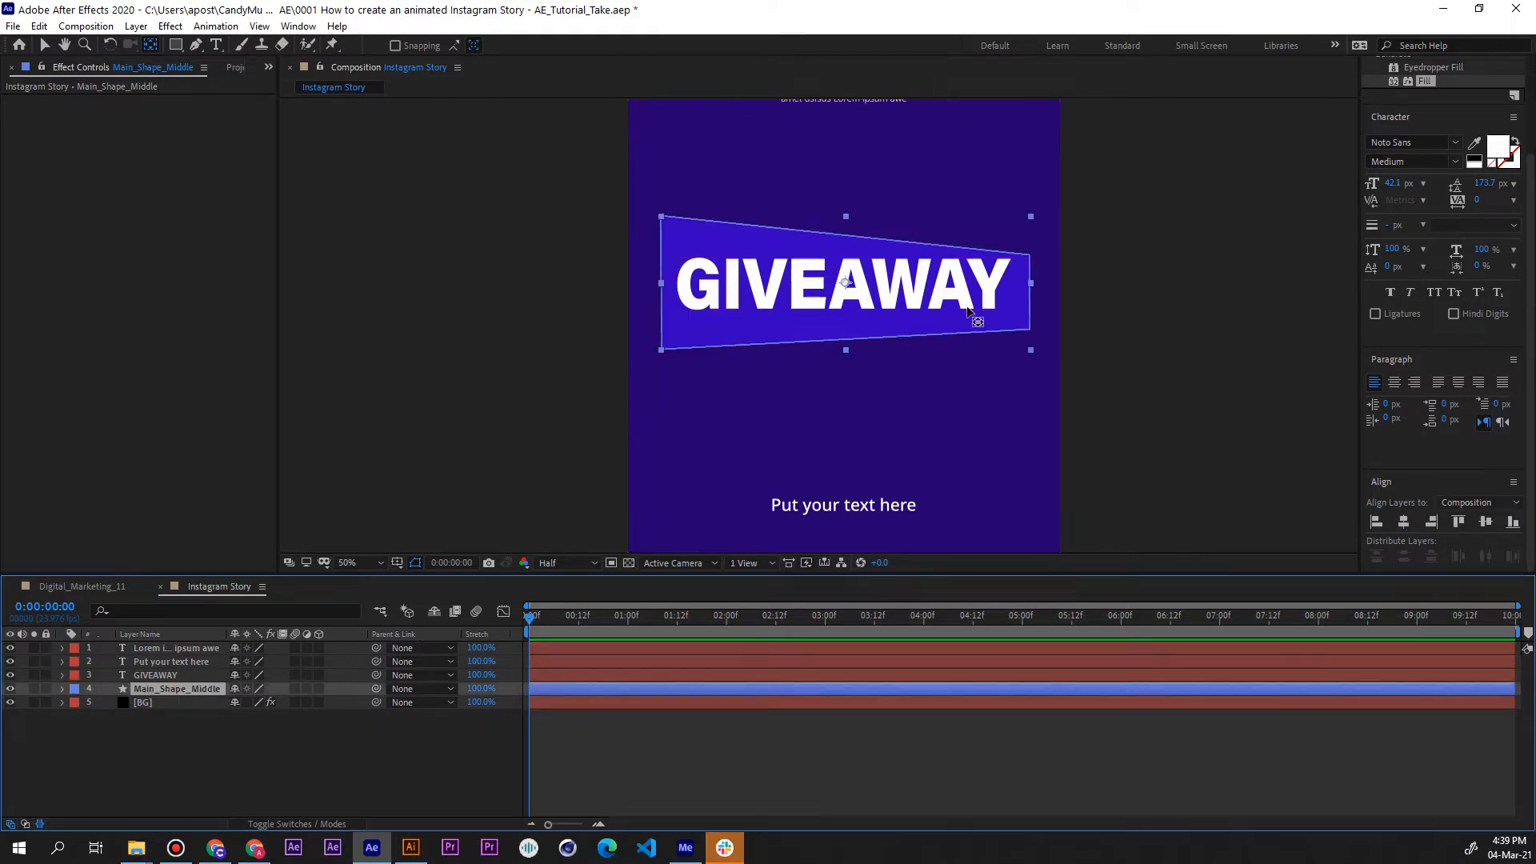
scroll(966, 309, up, 1)
scroll(853, 229, down, 2)
scroll(855, 232, up, 1)
key(ctrl+shift+a)
click(186, 689)
click(195, 46)
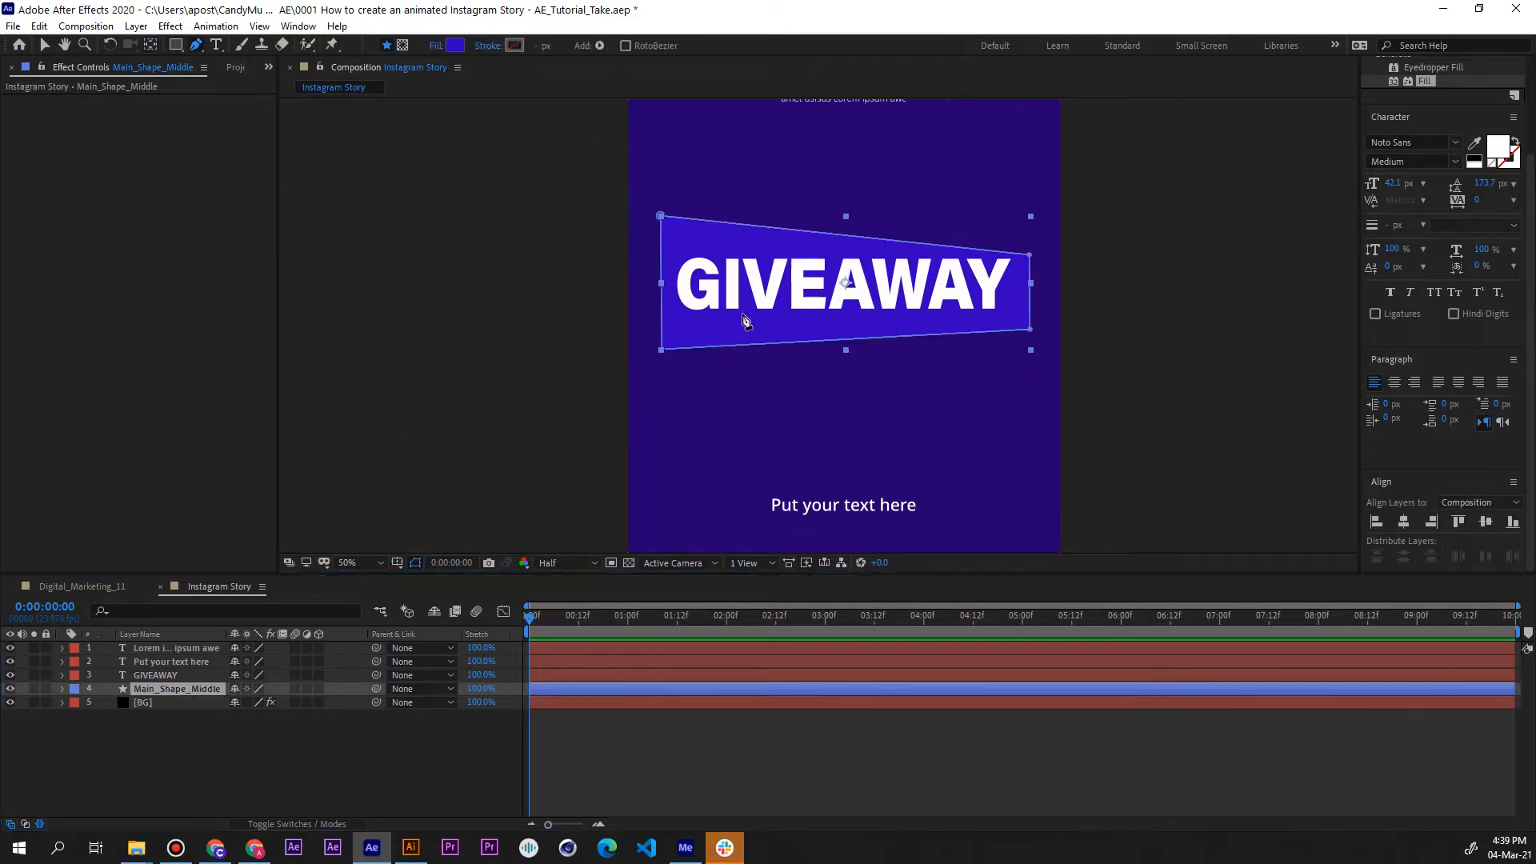
click(1030, 256)
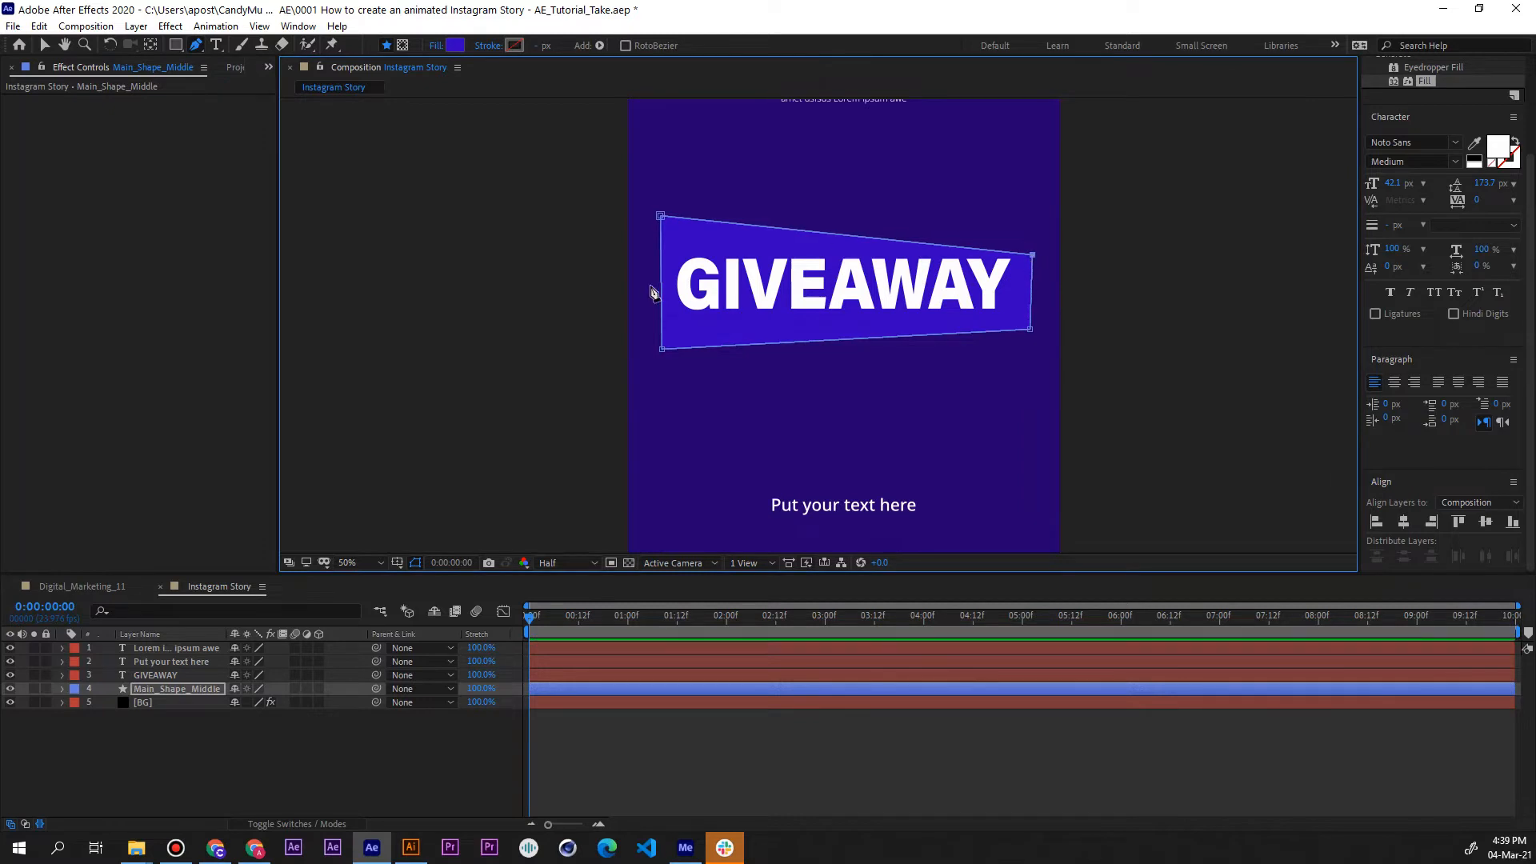